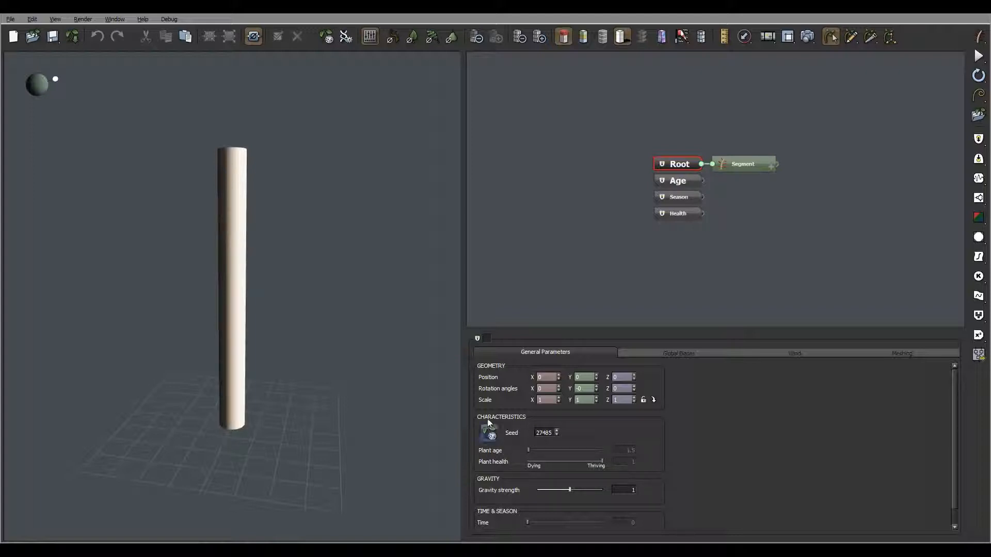
Step: Generate a new random seed for the plant and select the Segment node for editing
click(489, 435)
click(735, 160)
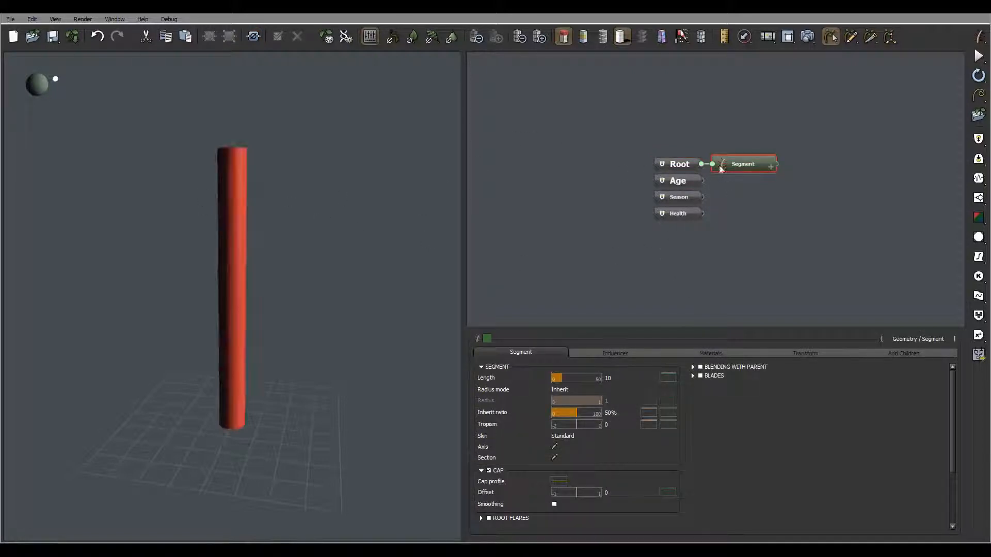
drag(307, 245, 226, 169)
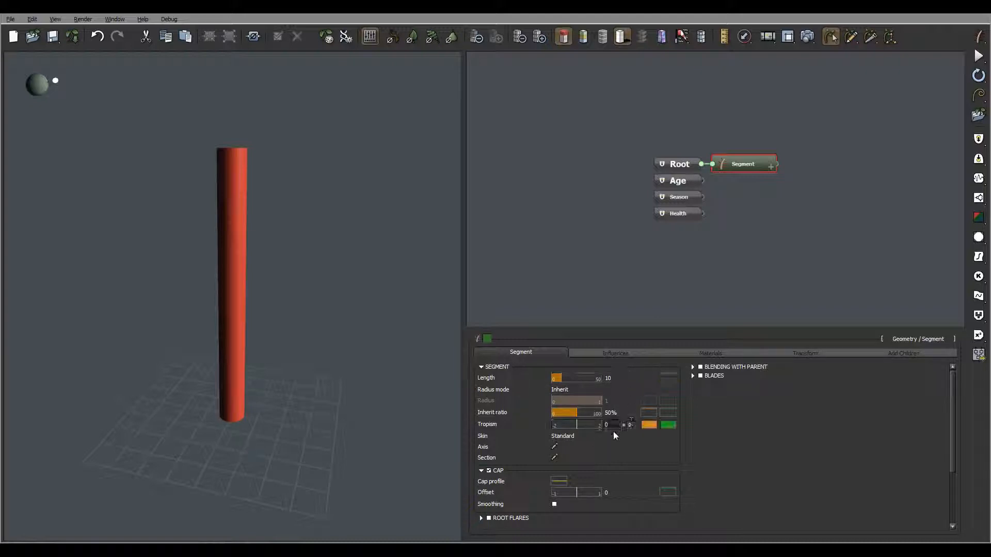
drag(240, 276, 272, 256)
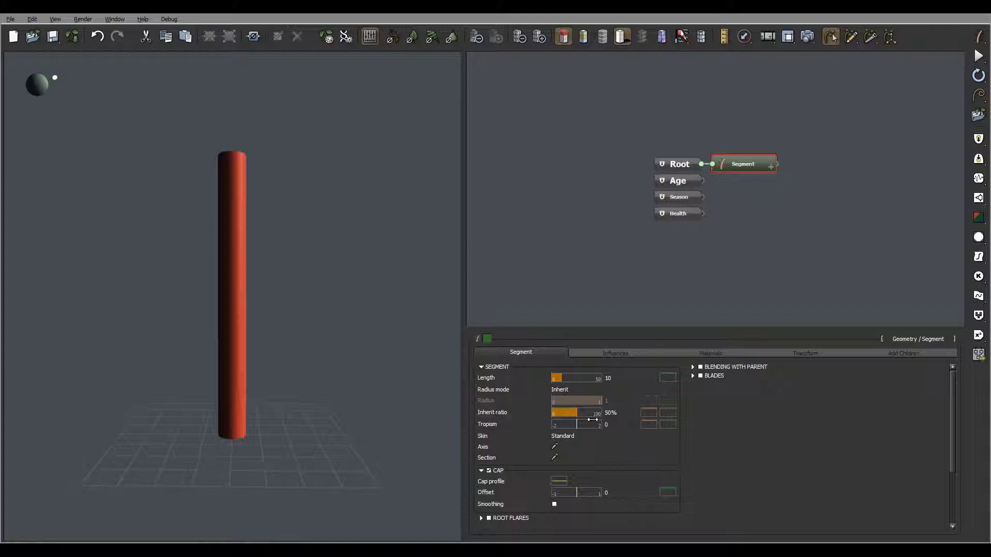
Step: Taper the segment by lowering the end keypoint of its inherit ratio profile to about Y 0.39
click(648, 413)
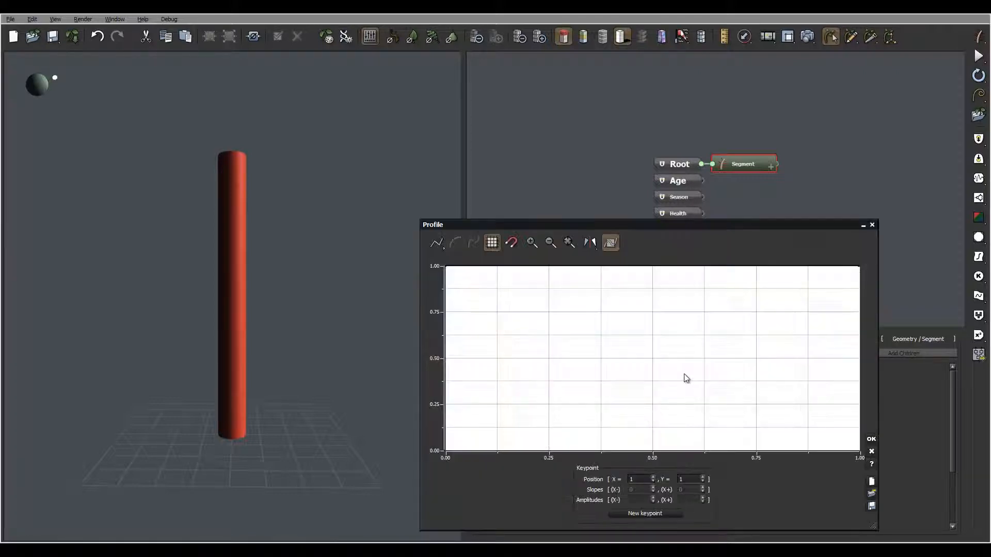
middle_drag(783, 325, 679, 342)
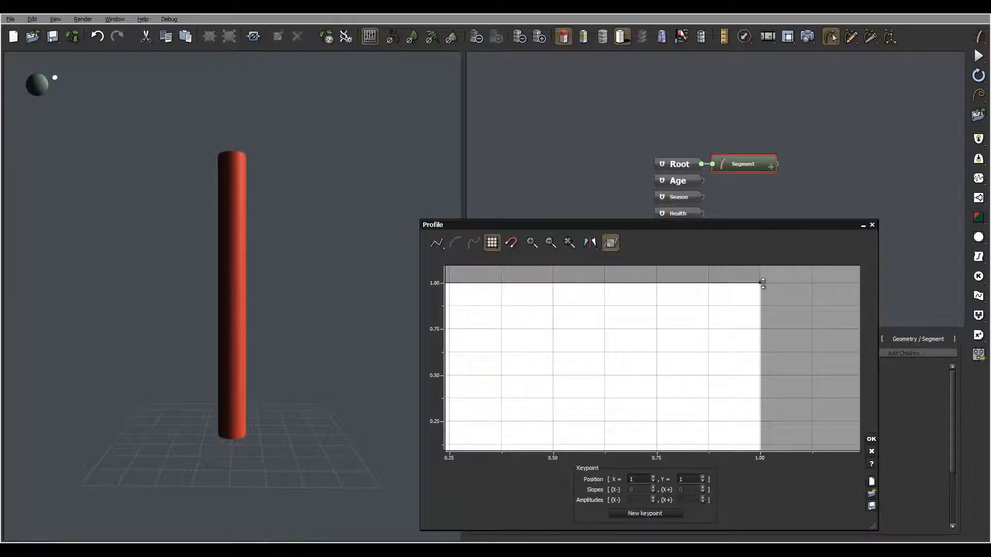
drag(762, 283, 760, 436)
middle_drag(768, 427, 738, 358)
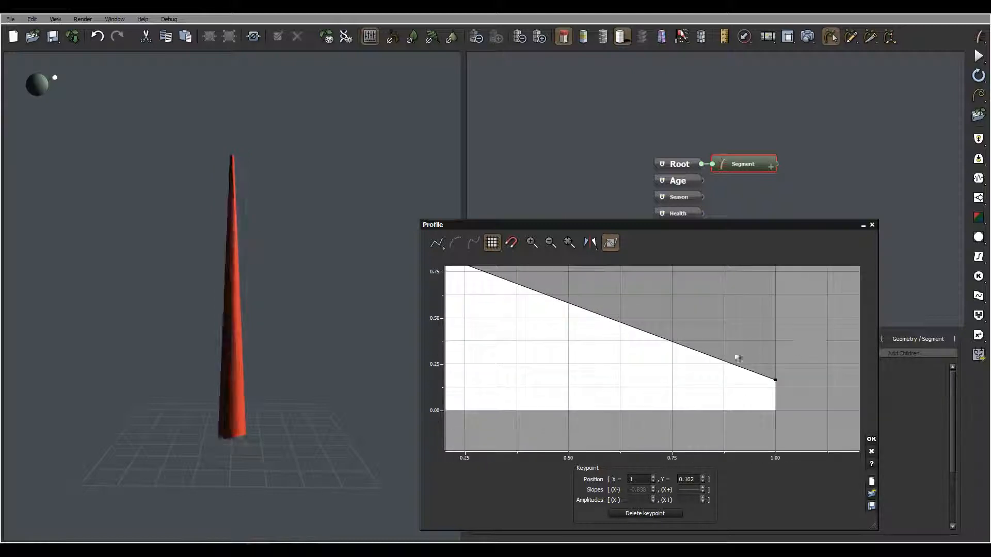
middle_drag(566, 306, 660, 331)
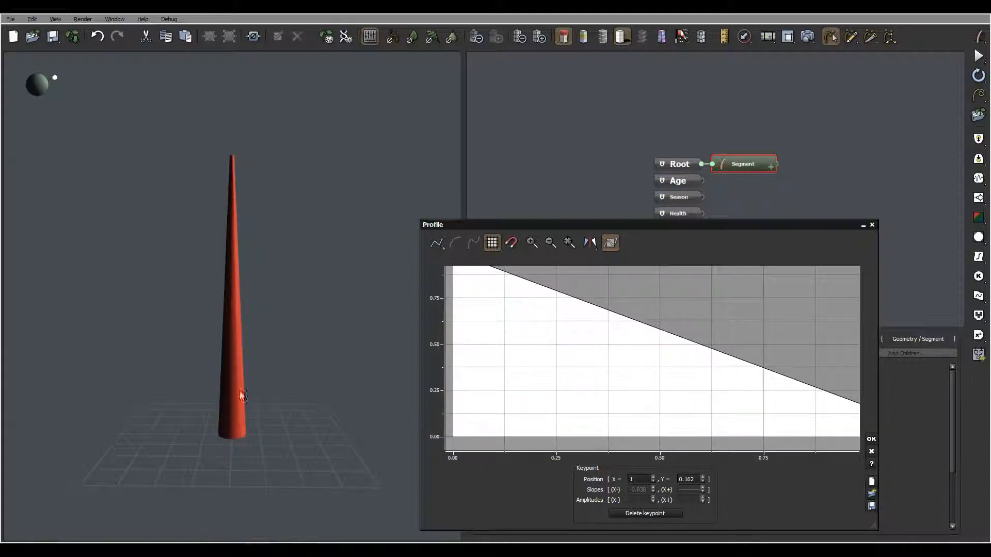
middle_drag(754, 414, 641, 408)
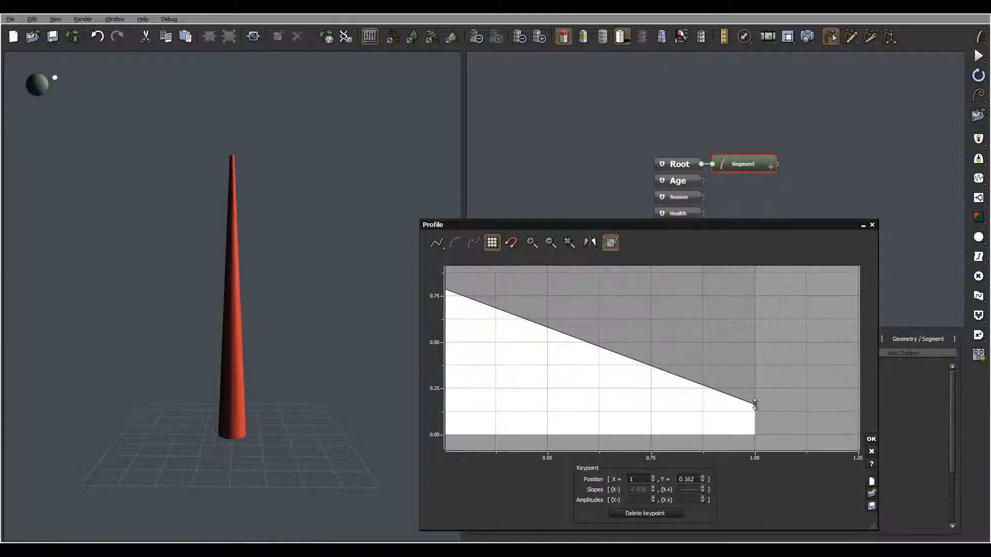
drag(754, 404, 738, 360)
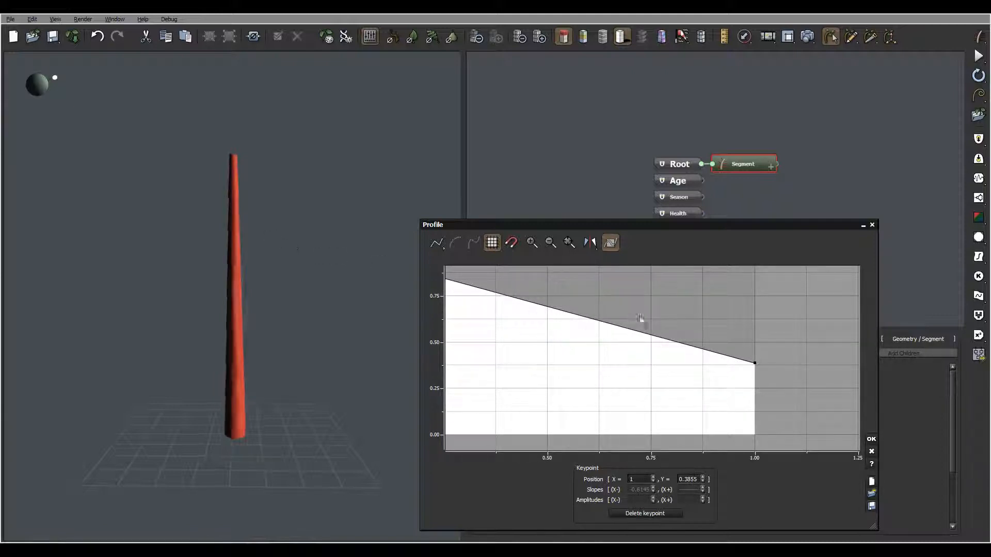
Step: Add a middle keypoint to the inherit ratio profile and move it to about X 0.68, Y 0.86
middle_drag(568, 332, 668, 352)
drag(657, 228, 608, 152)
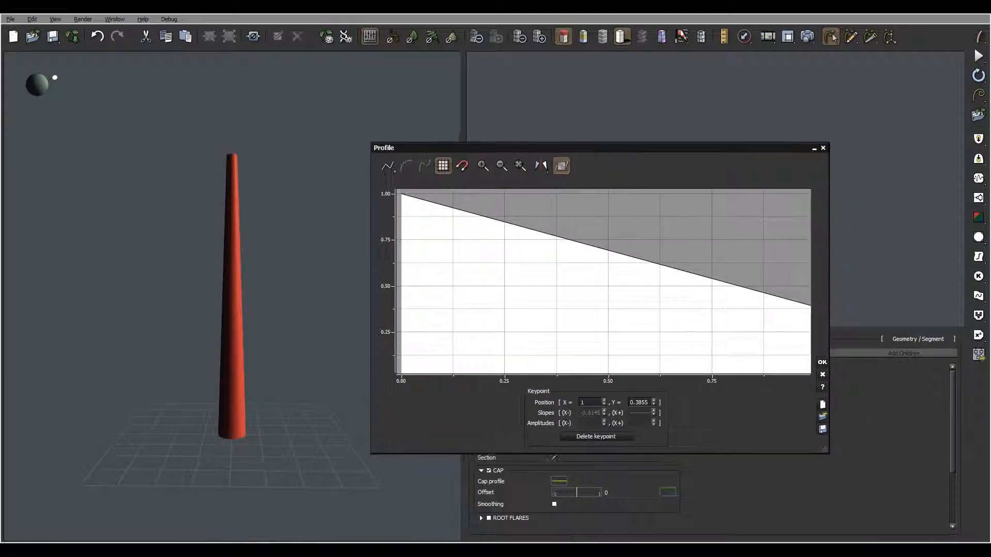
middle_drag(663, 278, 577, 284)
click(570, 268)
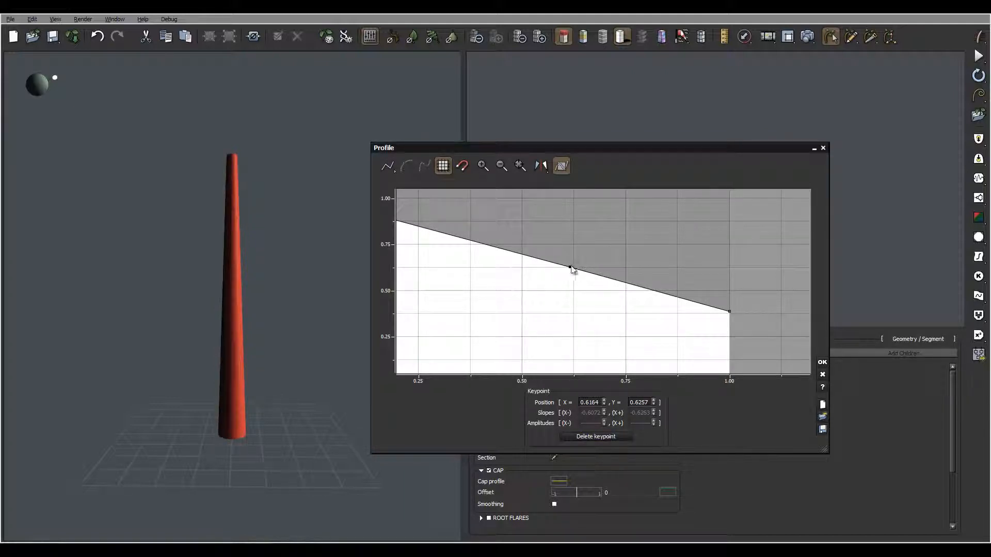
drag(570, 267, 597, 224)
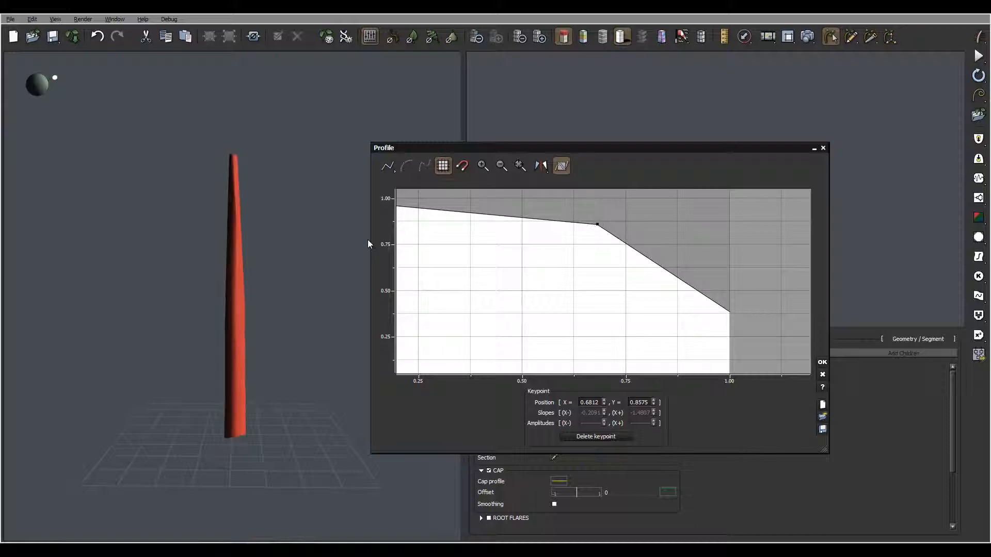
Step: Smooth the profile into a curve, lower its end keypoint to about Y 0.32 with an incoming slope of about -2.4, and accept it
drag(500, 240, 608, 268)
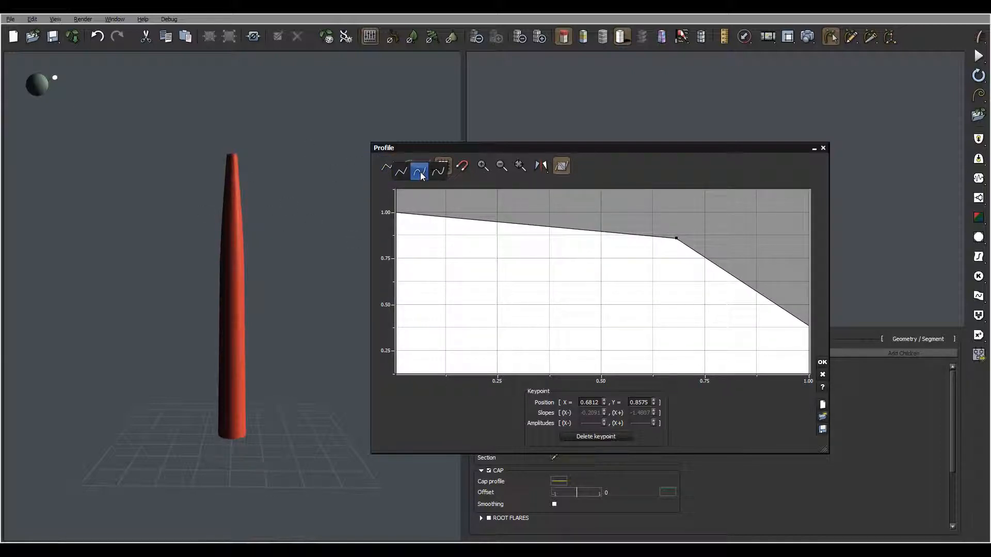
click(424, 165)
drag(688, 268, 581, 242)
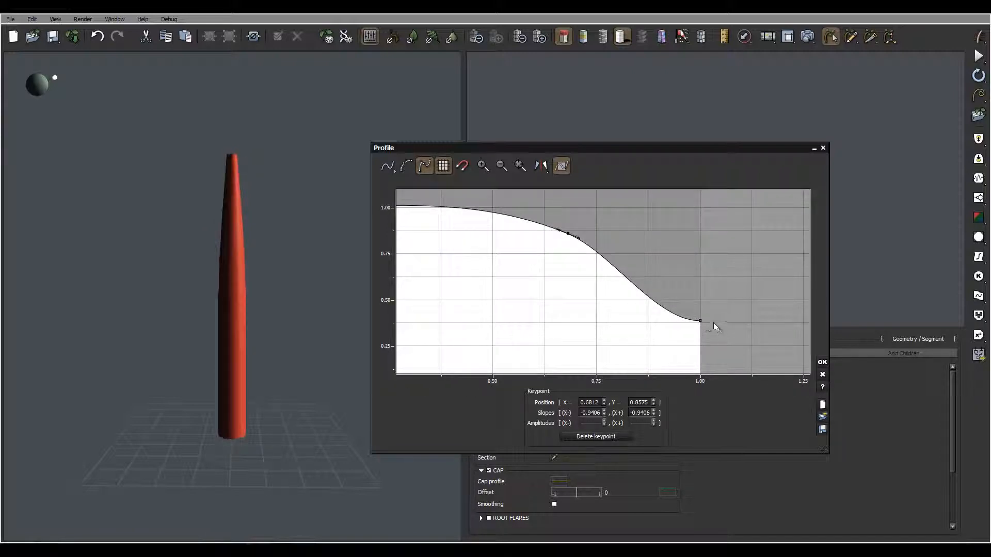
mouse_move(700, 321)
mouse_down()
mouse_move(699, 334)
mouse_move(692, 327)
mouse_up()
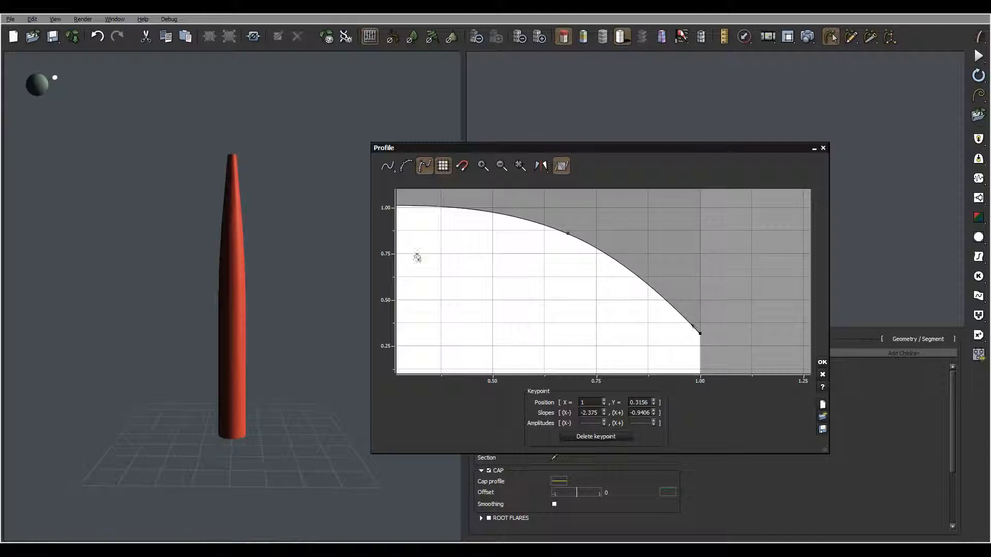
click(822, 362)
Step: Rename the Segment node as Trunk
right_drag(154, 183, 419, 277)
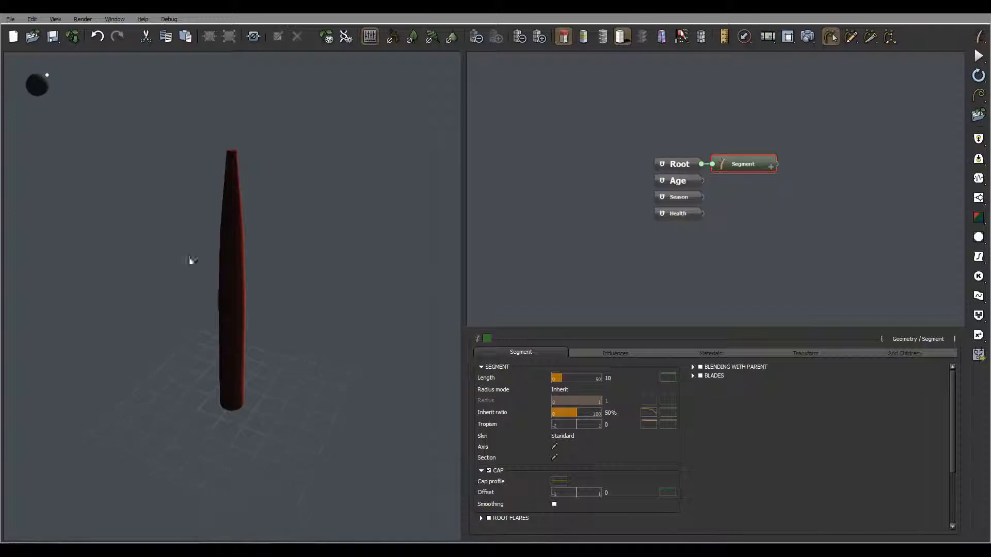
right_drag(190, 259, 231, 152)
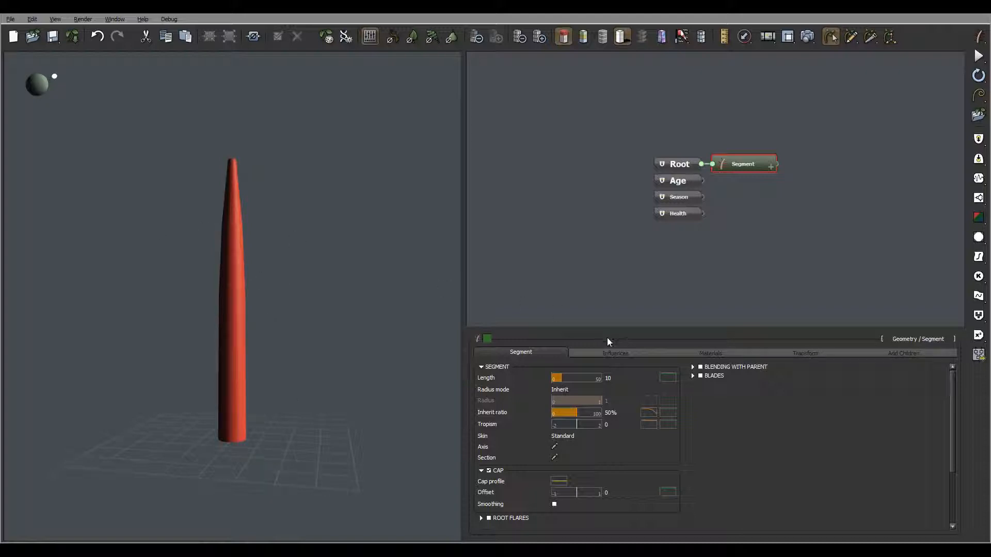
middle_drag(865, 172, 706, 205)
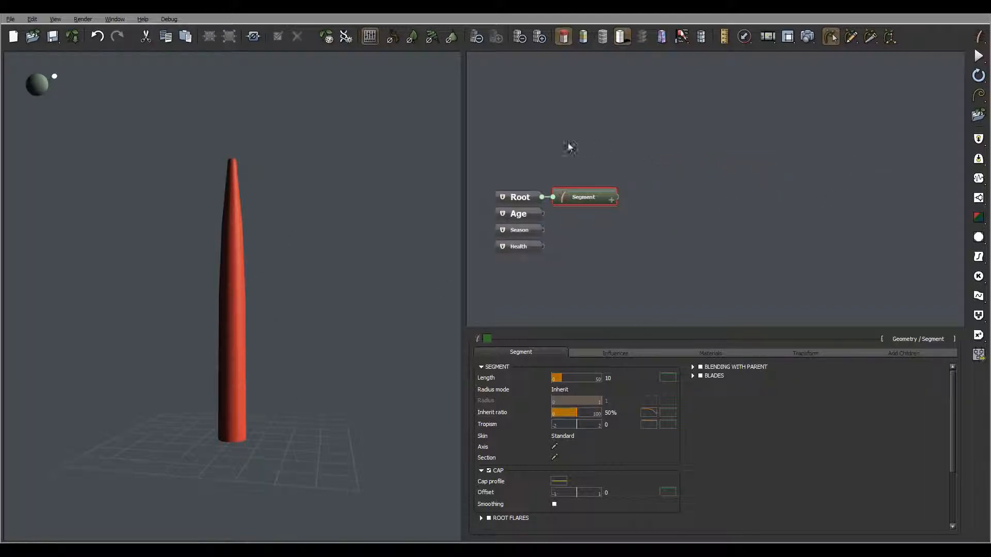
double_click(588, 200)
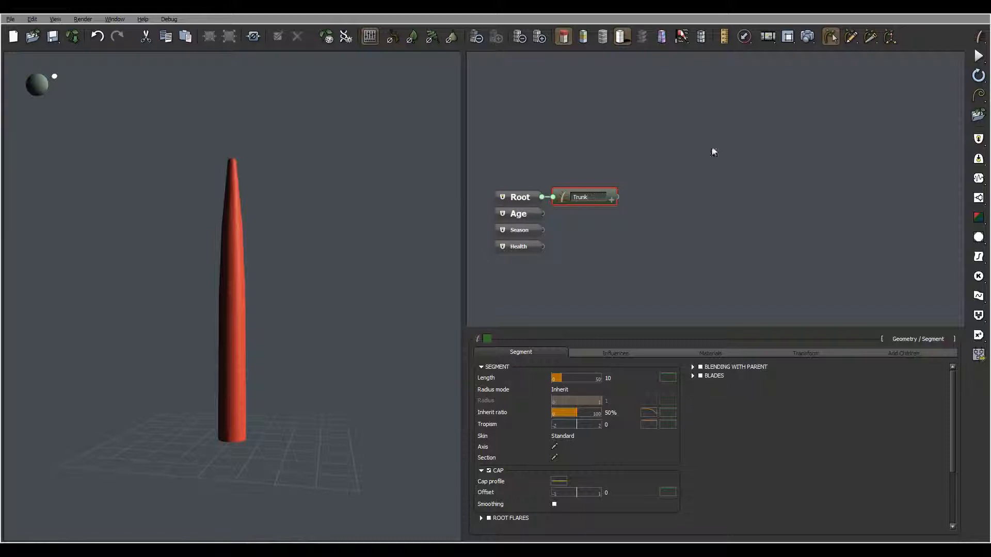
key(Return)
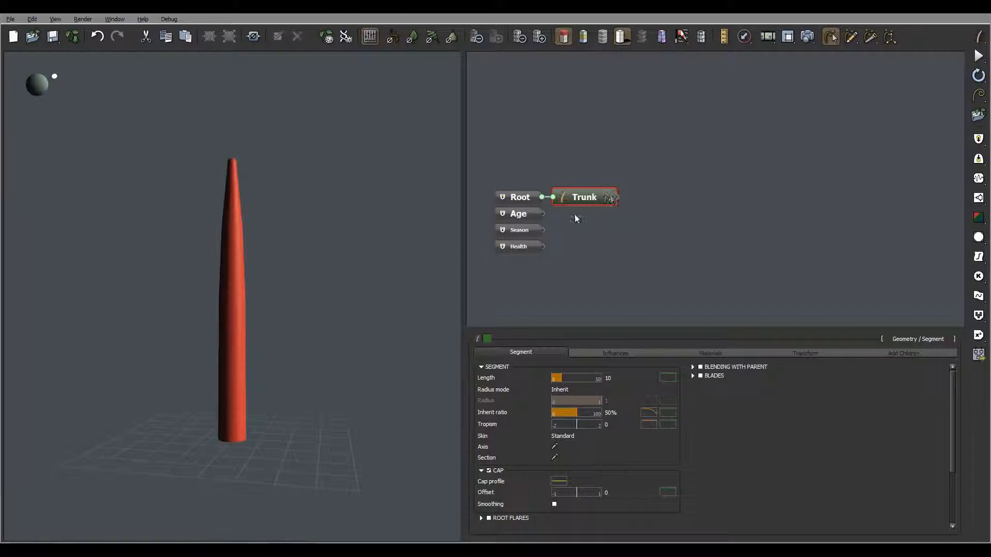
Step: Set the Trunk node's color to orange (red 213, green 77, blue 9) and display the model in node colors
click(487, 338)
click(458, 293)
click(460, 295)
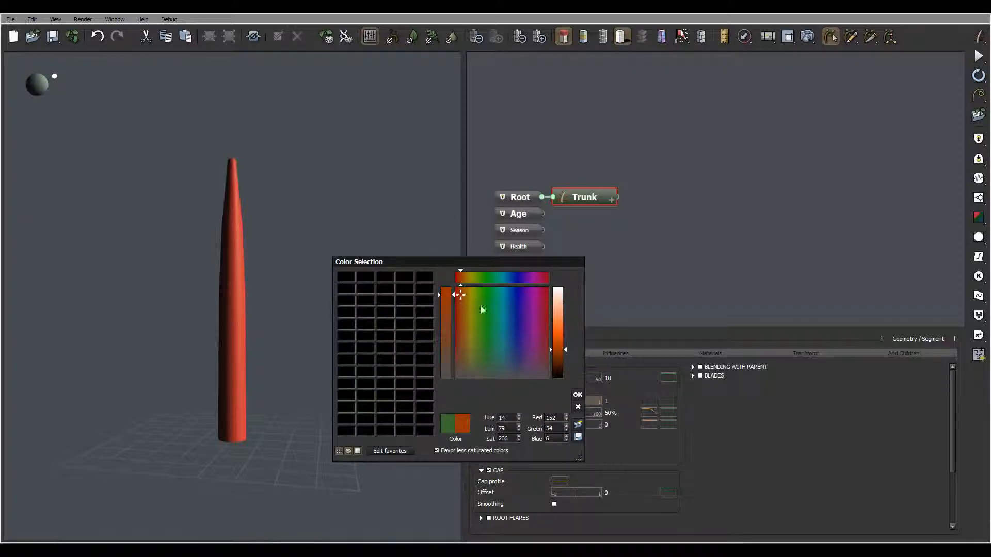
click(557, 341)
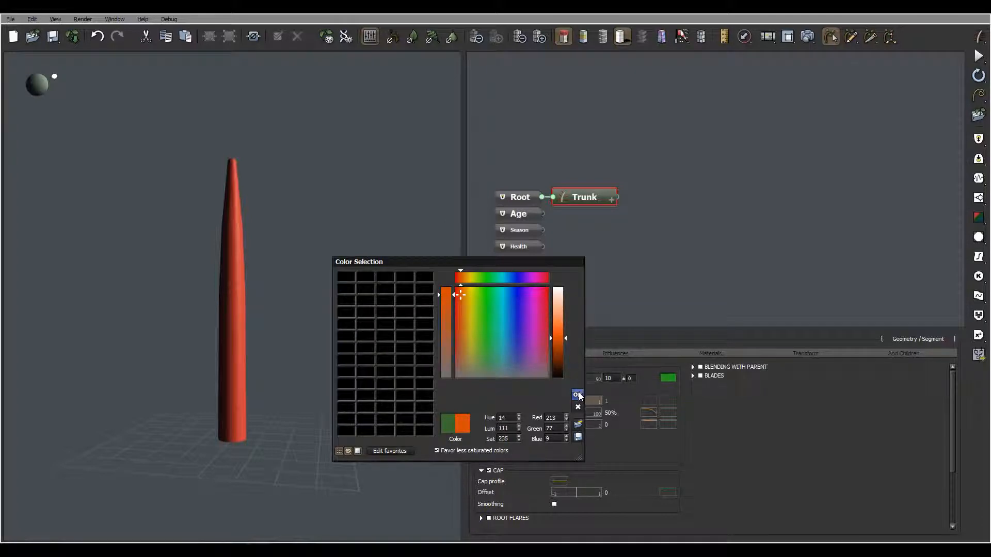
click(577, 395)
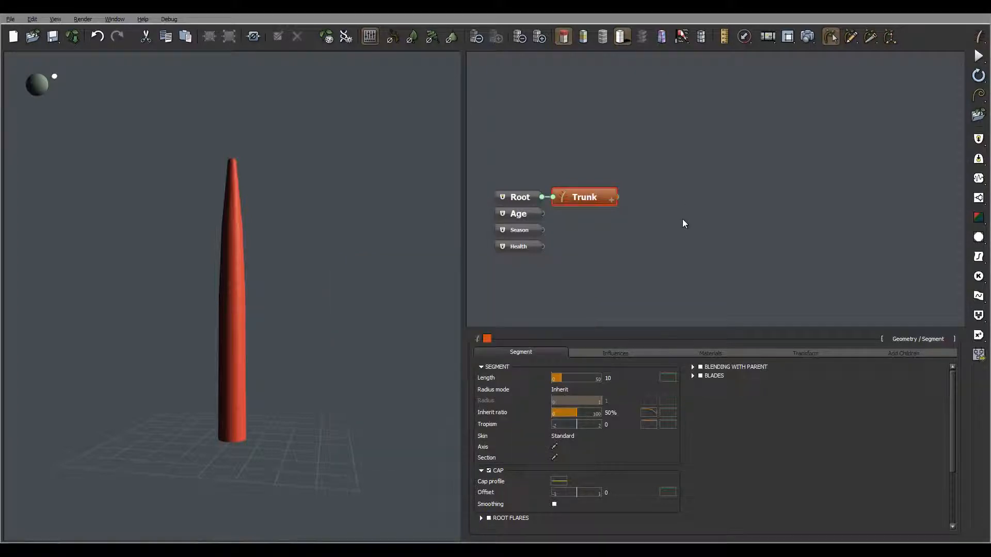
click(568, 42)
click(582, 37)
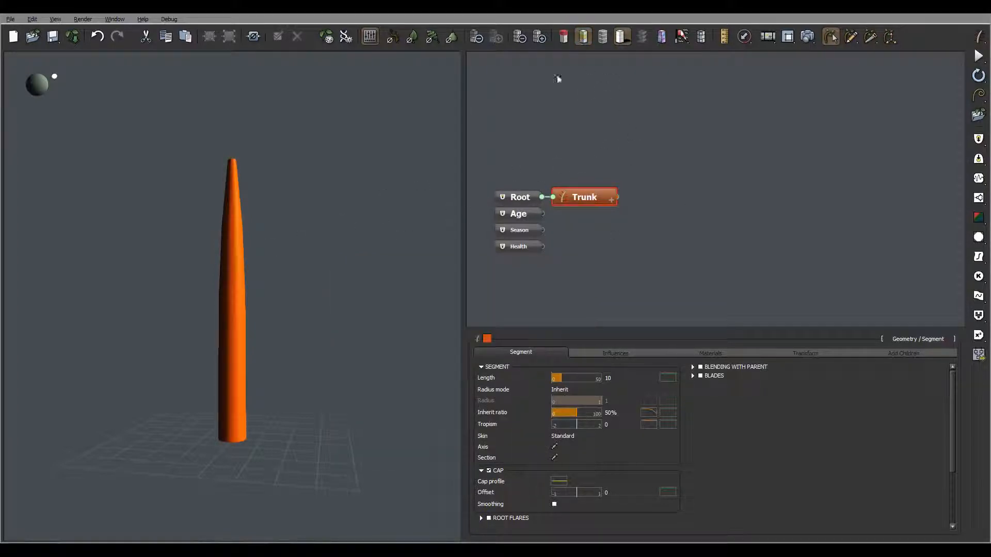
Step: Add a new Segment geometry node to the graph beside Trunk and name it Brunch
right_drag(368, 268, 359, 223)
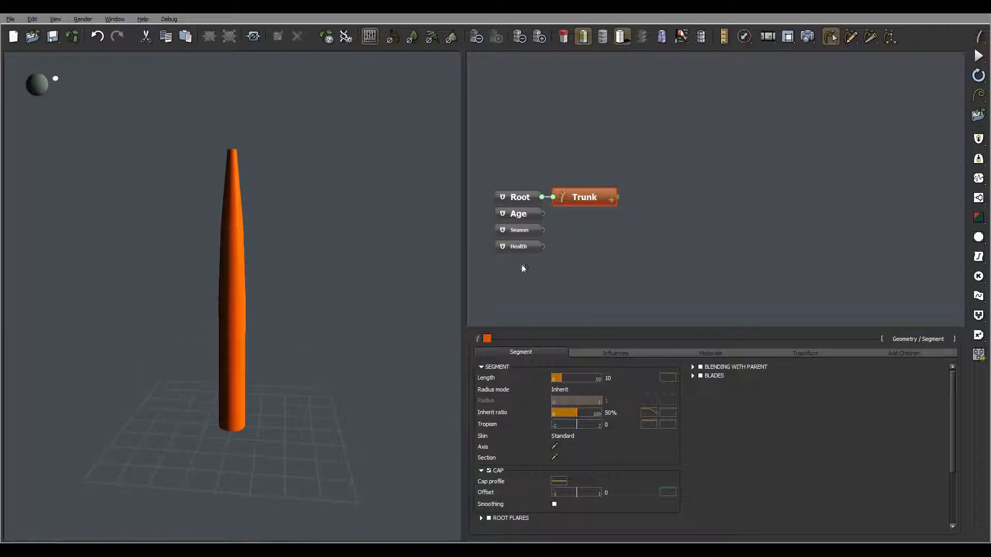
middle_drag(698, 183, 690, 199)
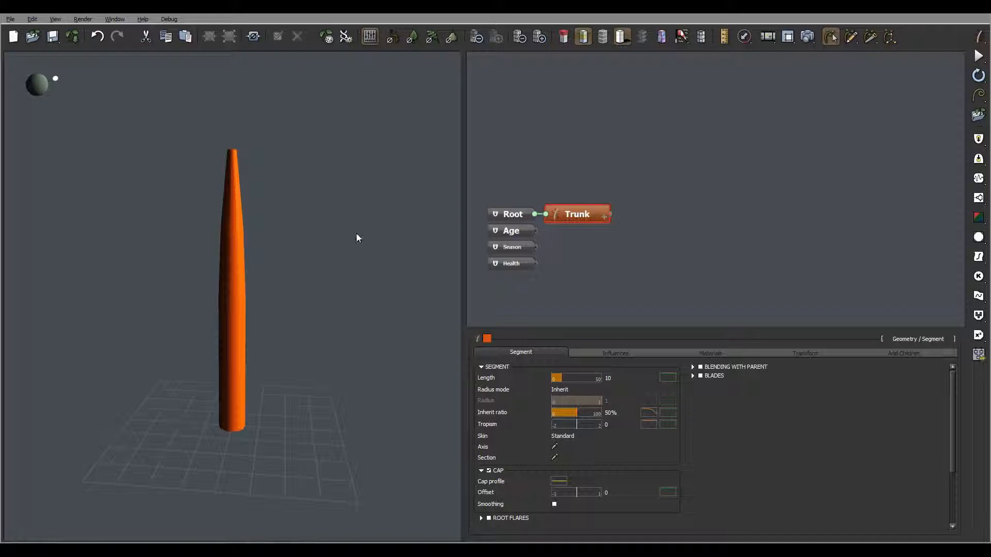
mouse_move(356, 238)
right_down()
mouse_move(325, 248)
mouse_move(177, 203)
right_up()
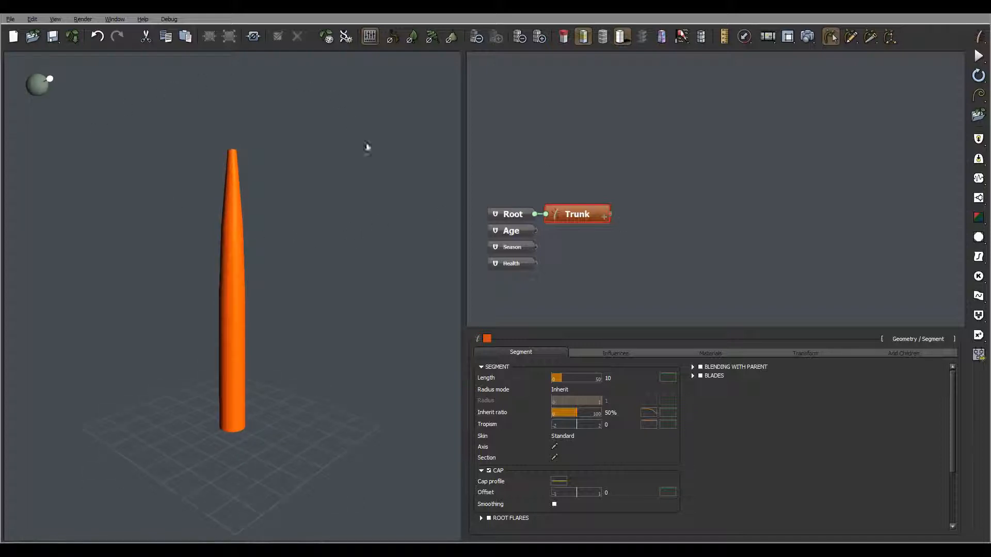
click(667, 188)
right_click(667, 188)
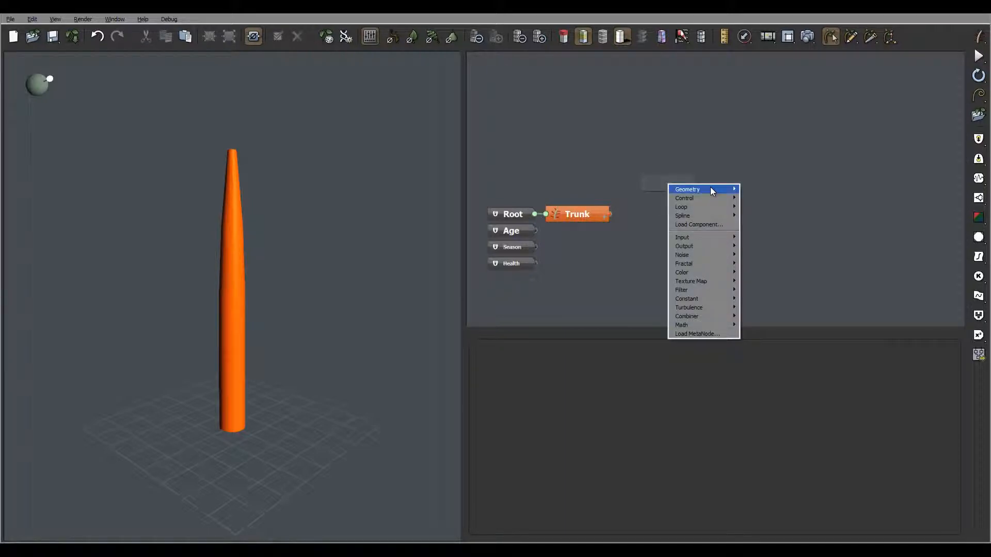
mouse_move(711, 187)
click(636, 187)
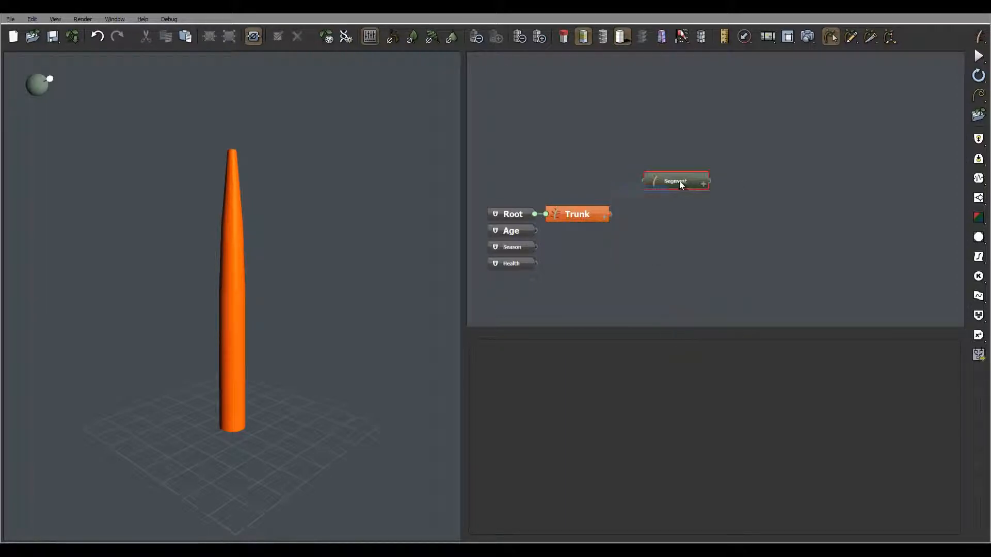
double_click(681, 182)
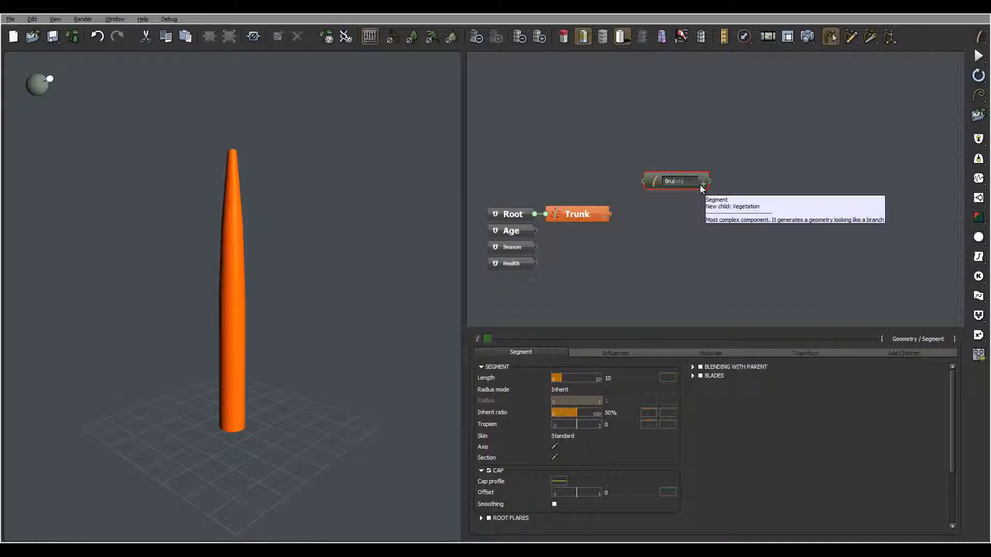
key(Return)
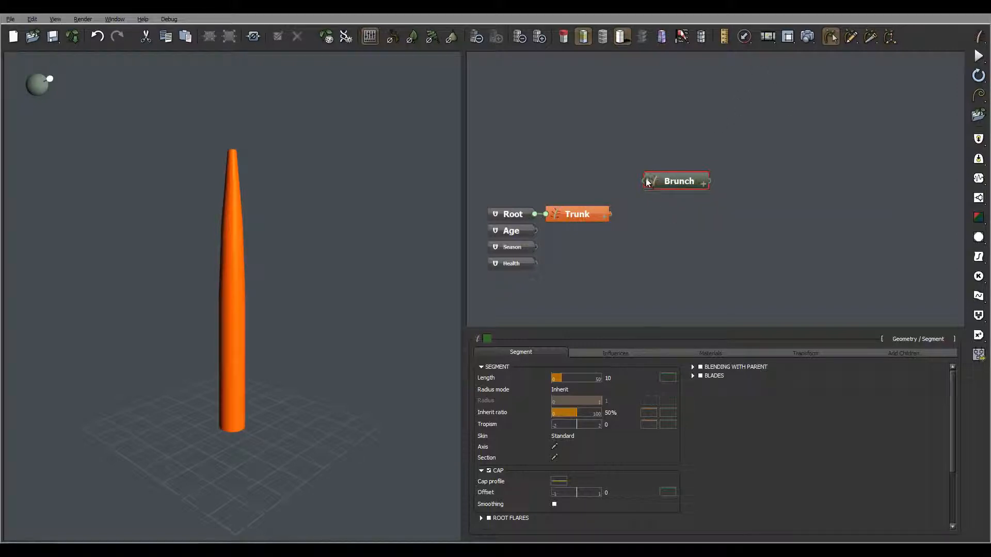
Step: Connect the Brunch node to the Trunk node's output and open Trunk's settings for its Brunch child
drag(644, 181, 609, 214)
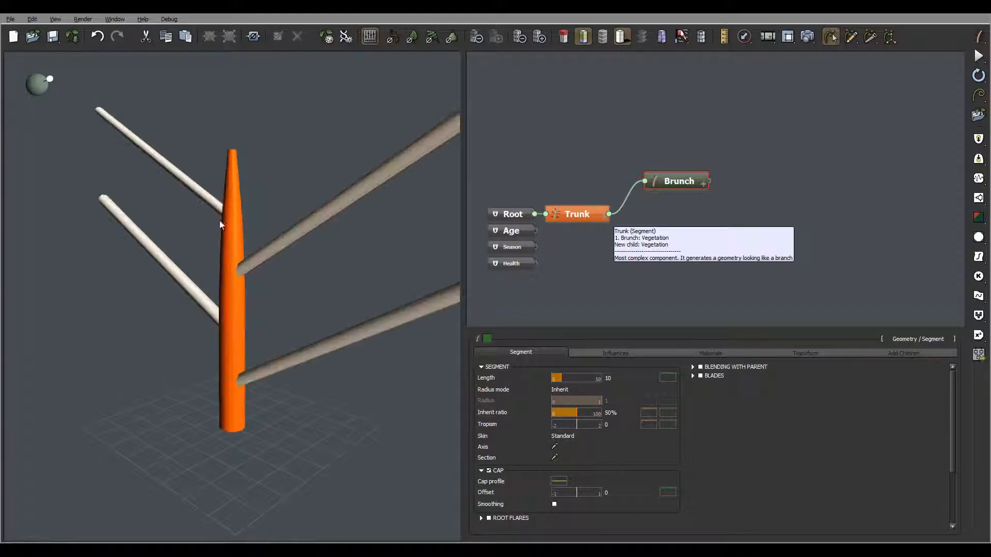
right_drag(320, 255, 392, 225)
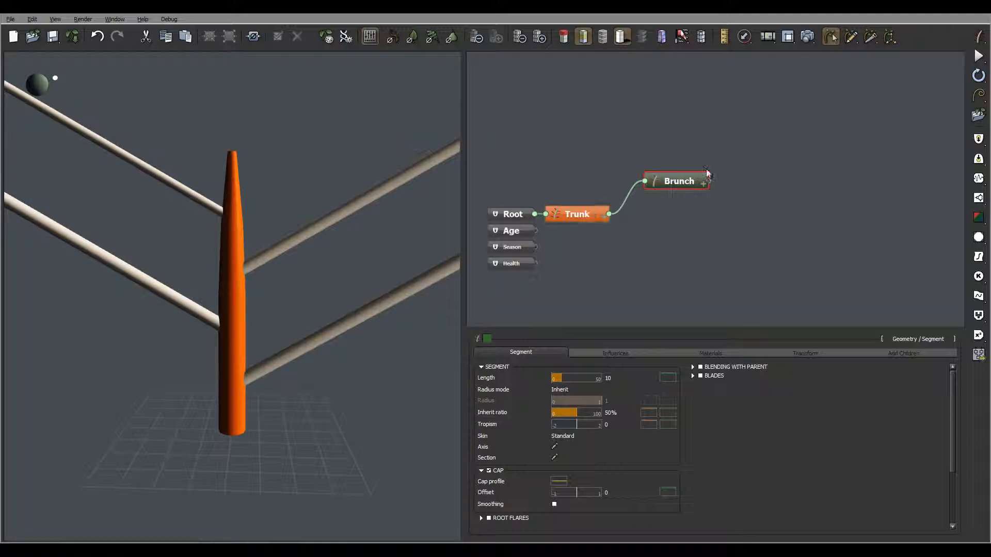
click(592, 213)
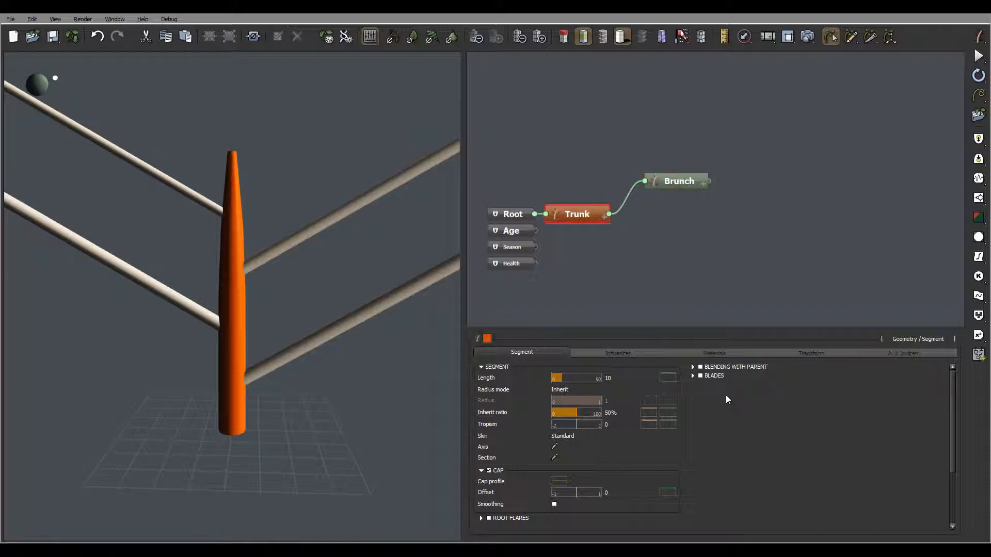
click(912, 357)
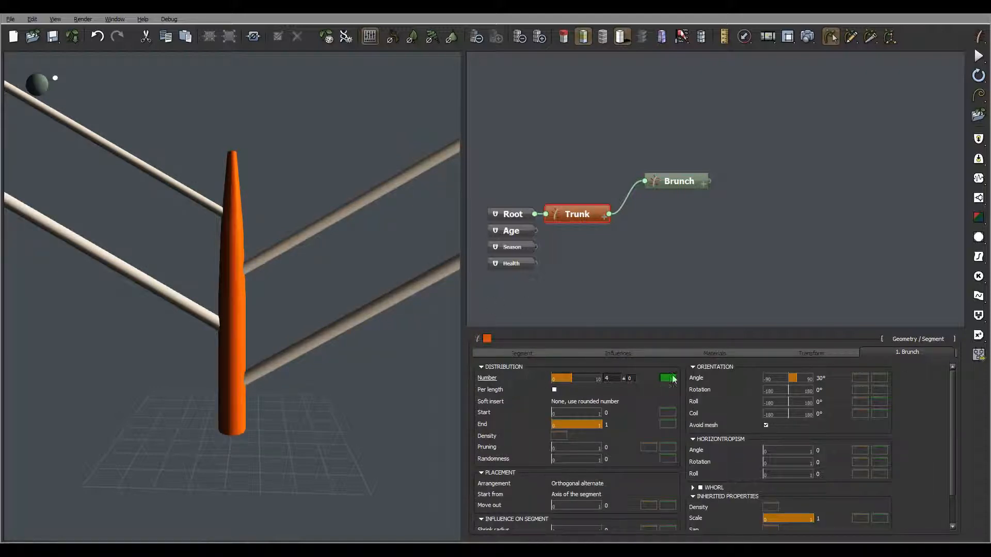
Step: Set the number of Brunch children on the trunk to 10 and their distribution start to 0.33
click(613, 378)
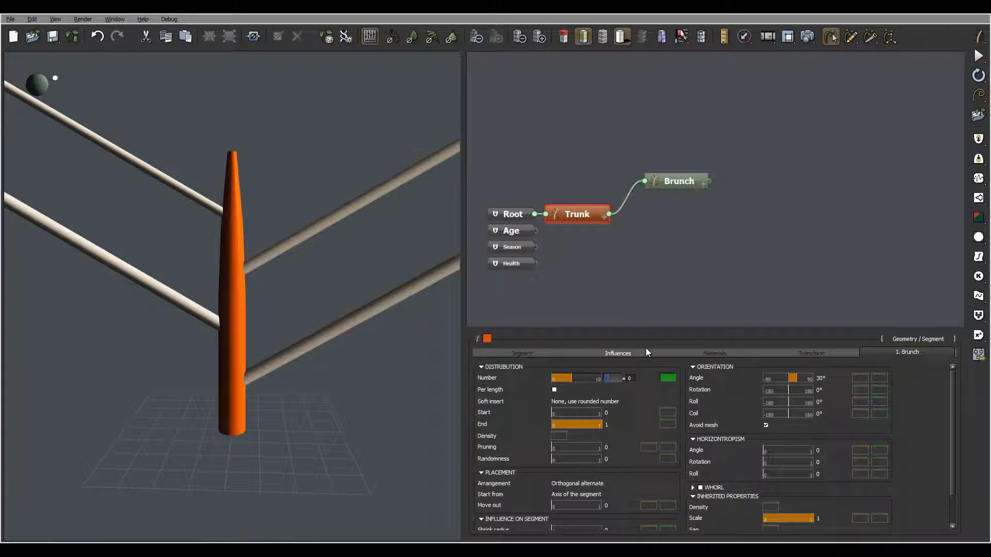
text(10)
key(Return)
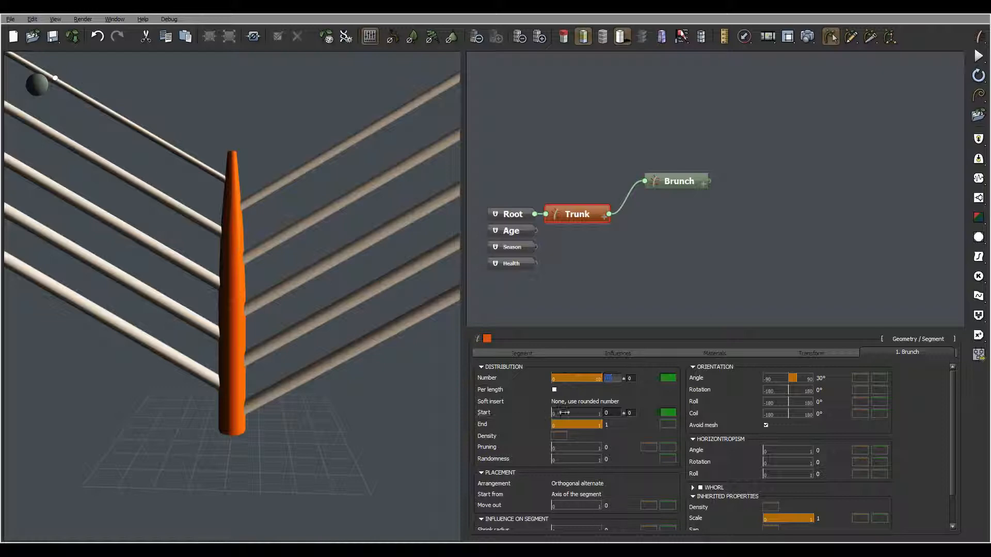
drag(560, 413, 576, 412)
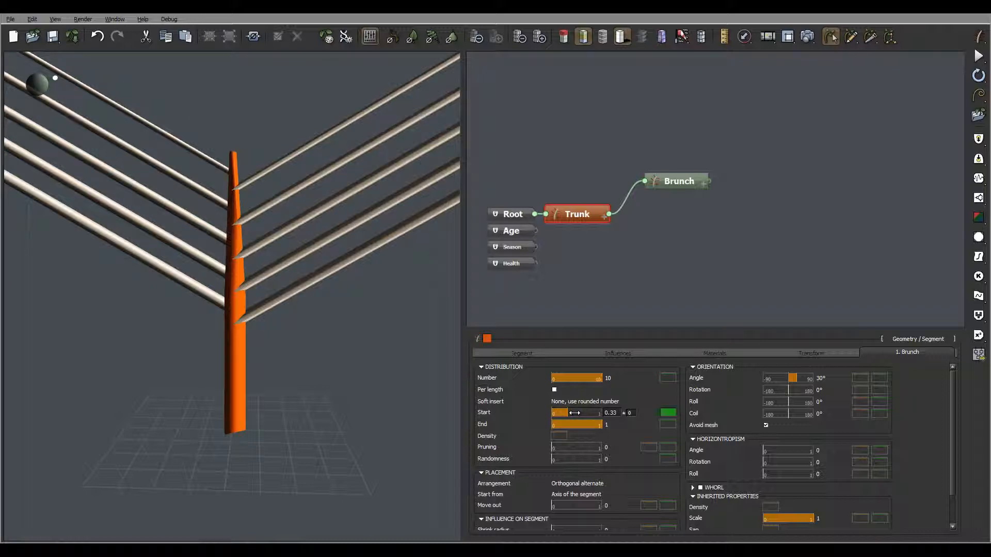
drag(217, 258, 218, 287)
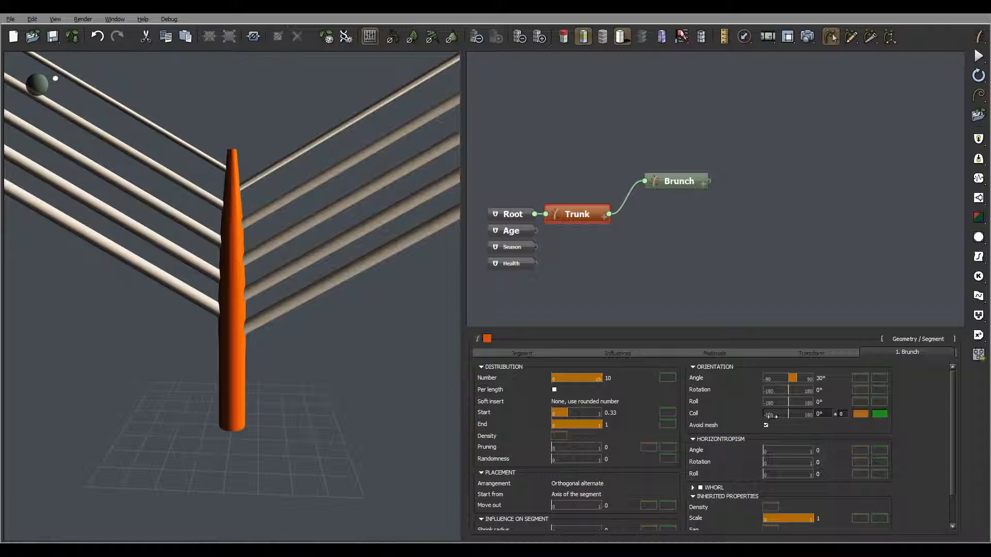
Step: Try a coil angle of 75° for the branches around the trunk and view them from other sides
double_click(827, 415)
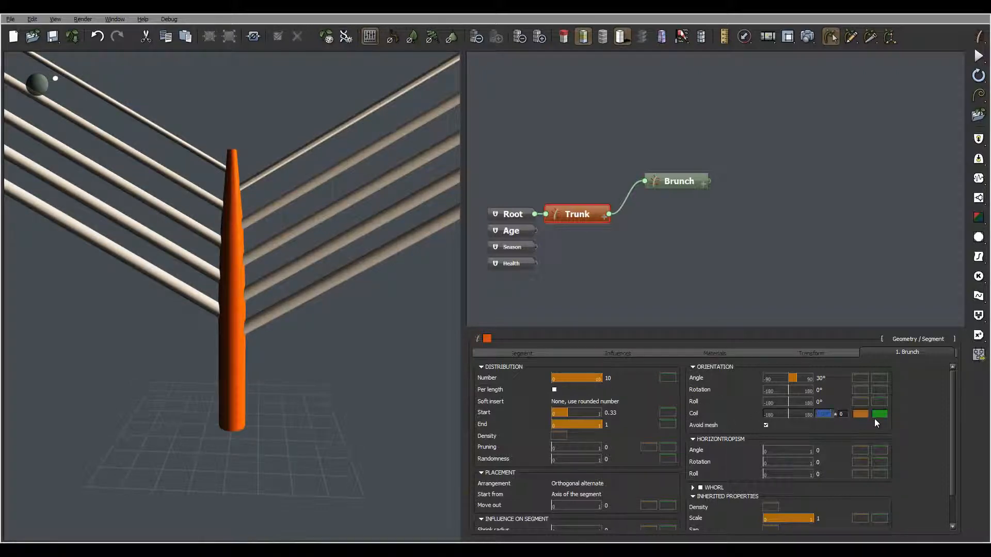
text(75)
key(Return)
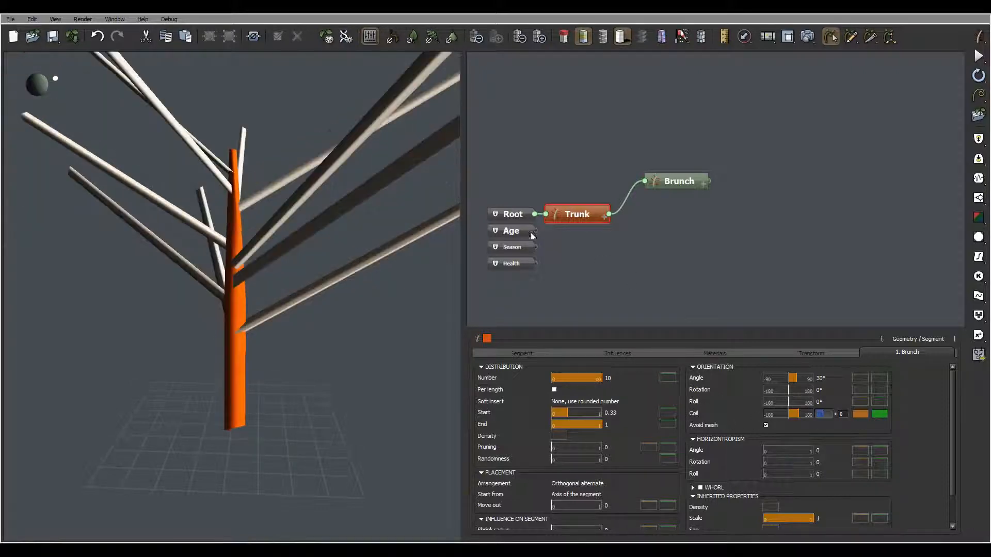
right_drag(384, 296, 152, 262)
mouse_move(109, 267)
mouse_down()
mouse_move(57, 270)
mouse_move(354, 272)
mouse_move(352, 289)
mouse_move(334, 291)
mouse_move(310, 259)
mouse_up()
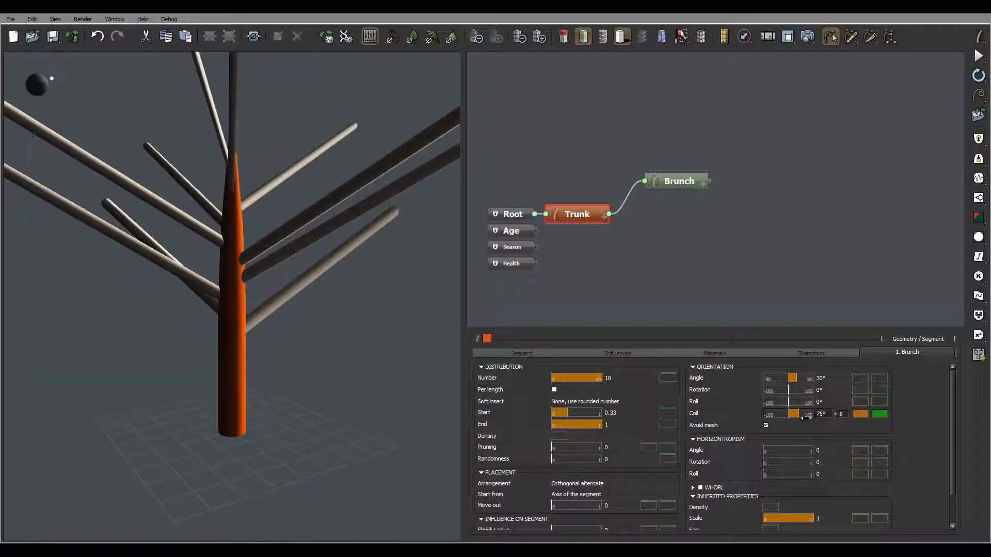
Step: Set the branches' coil angle around the trunk to 45°
double_click(823, 414)
text(45)
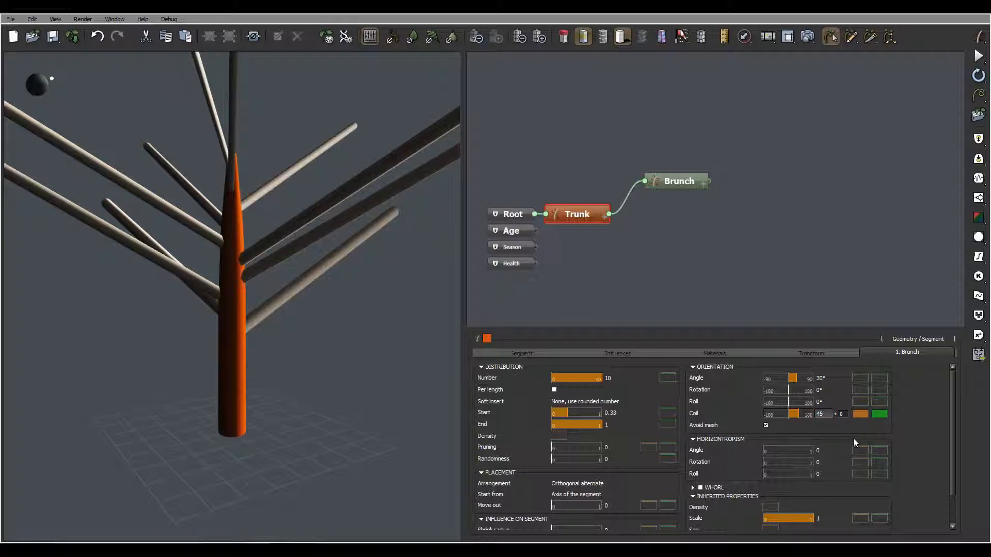
key(Return)
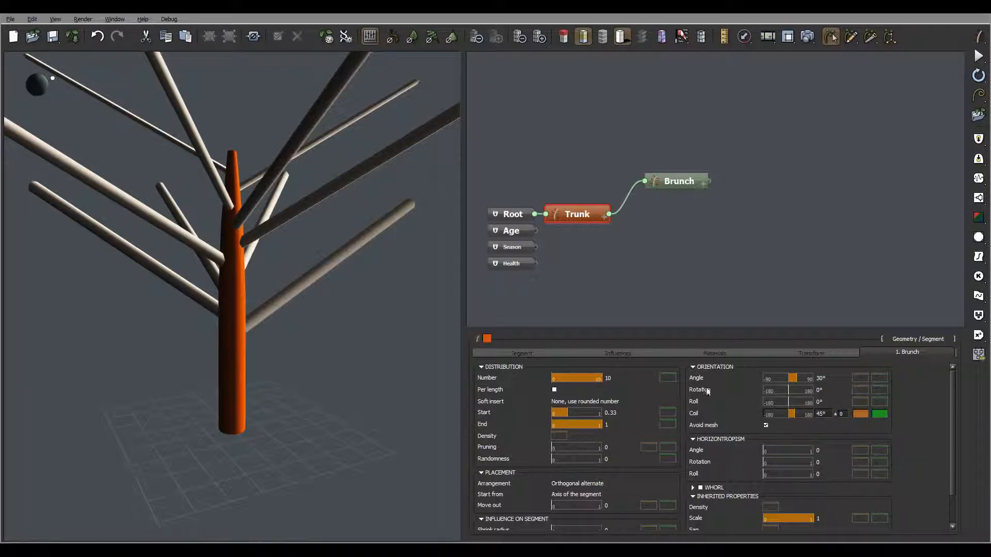
right_drag(258, 282, 252, 296)
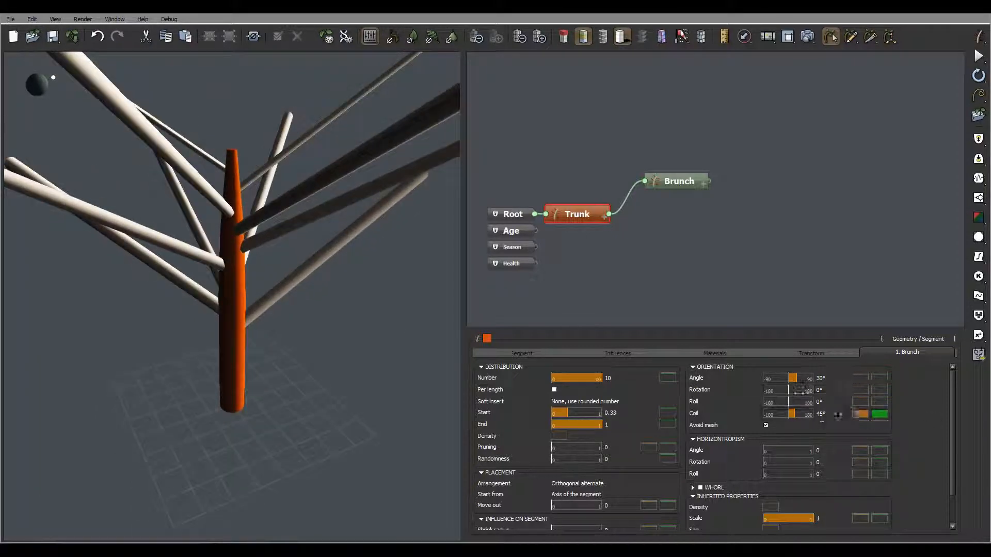
right_drag(268, 280, 210, 221)
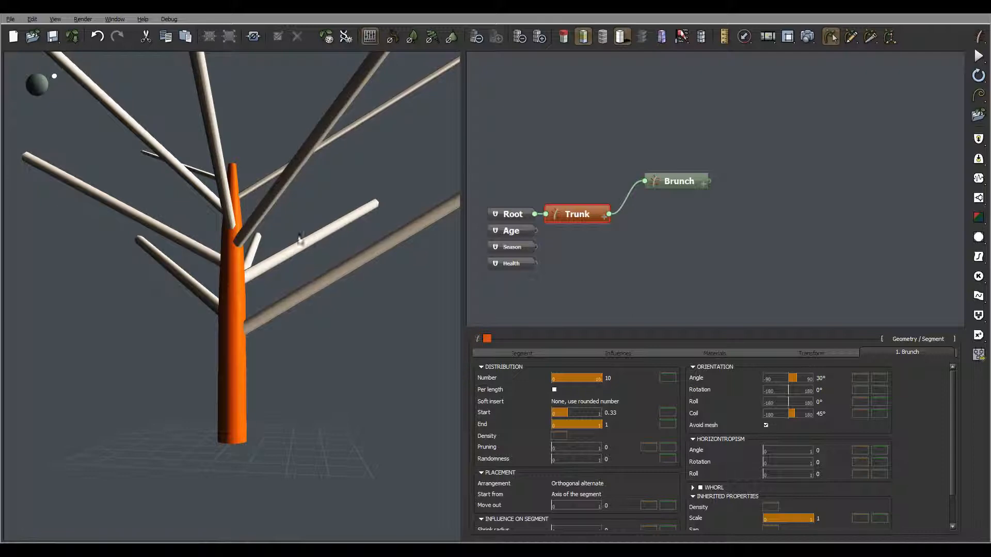
Step: Set the Brunch node's segment length to 5 with a random variation of 2
click(676, 182)
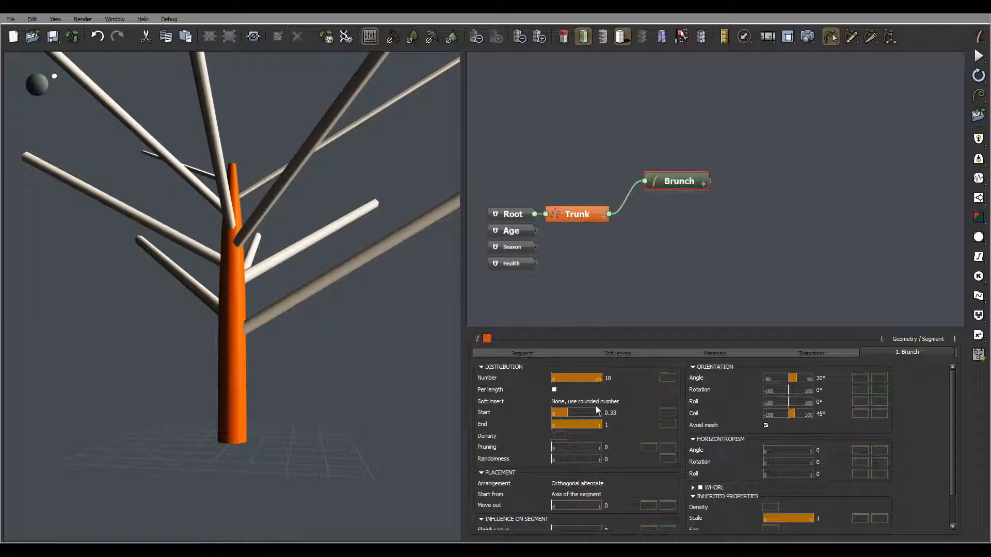
click(613, 378)
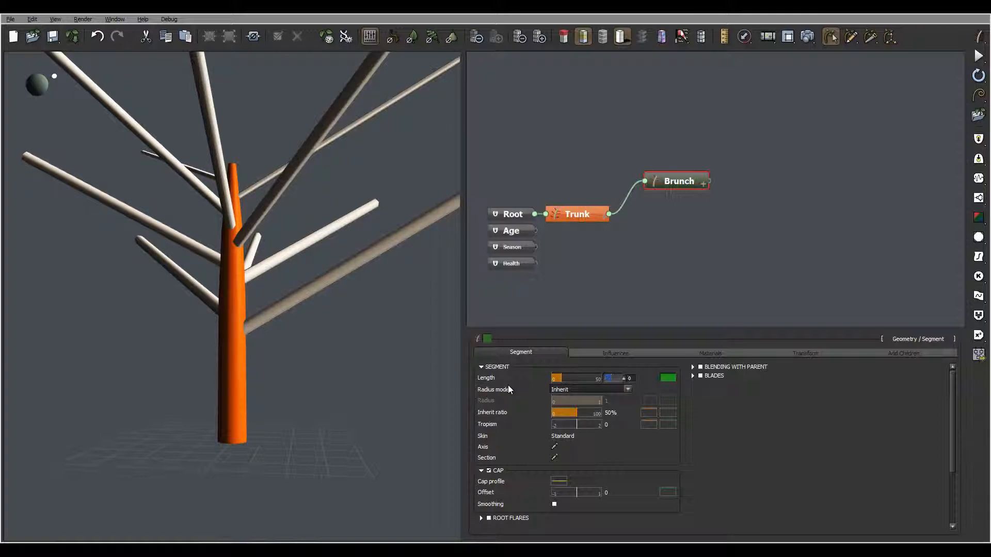
text(5)
key(Return)
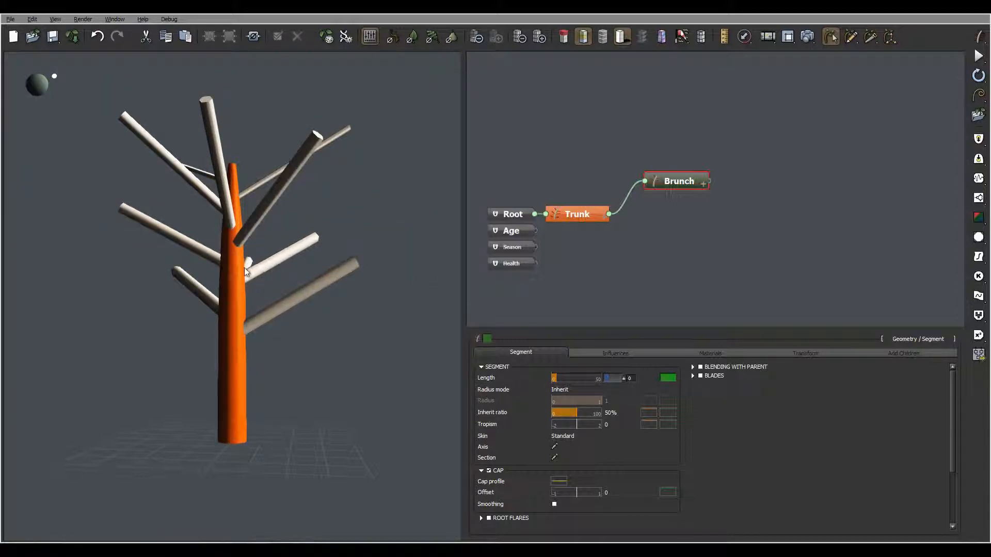
right_drag(276, 231, 316, 237)
click(630, 378)
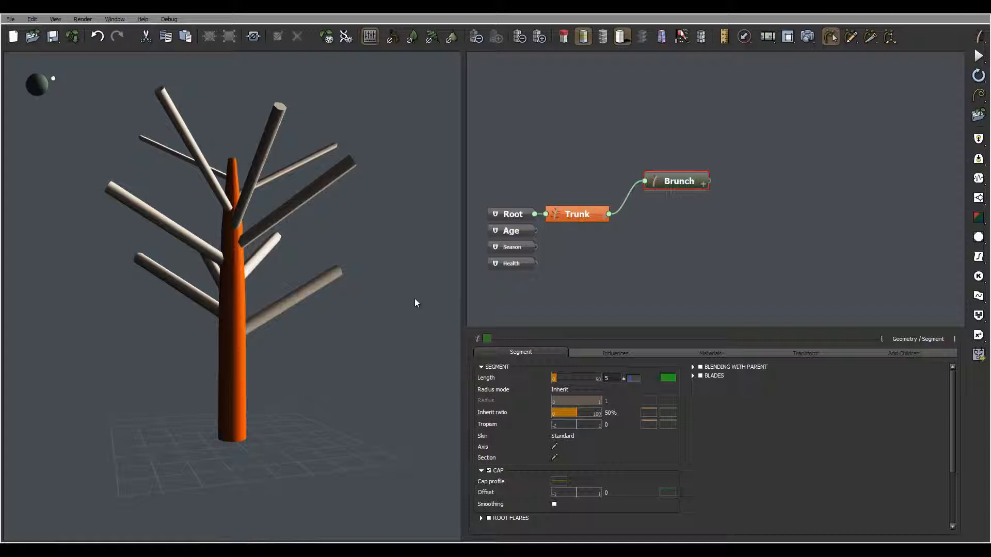
key(Return)
right_drag(160, 182, 465, 313)
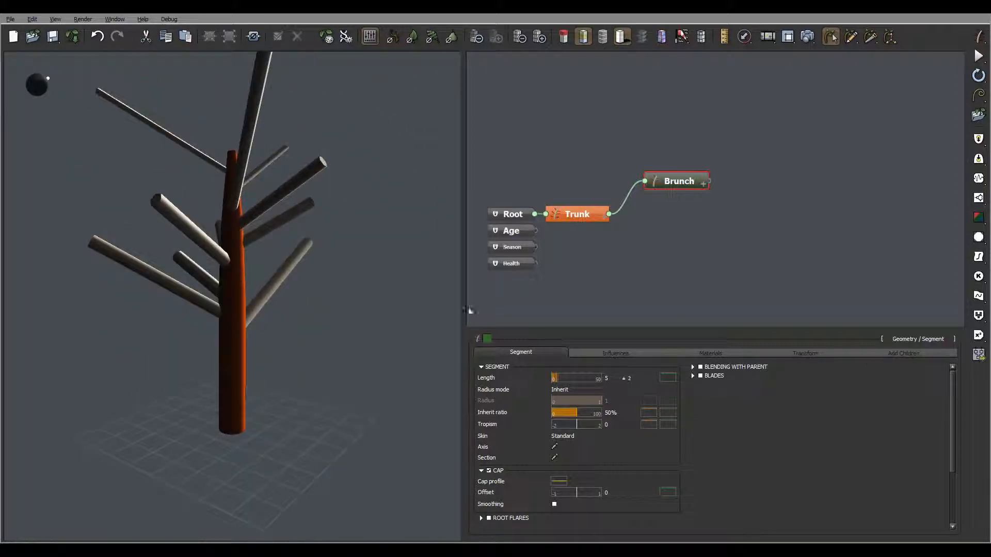
right_drag(255, 242, 277, 222)
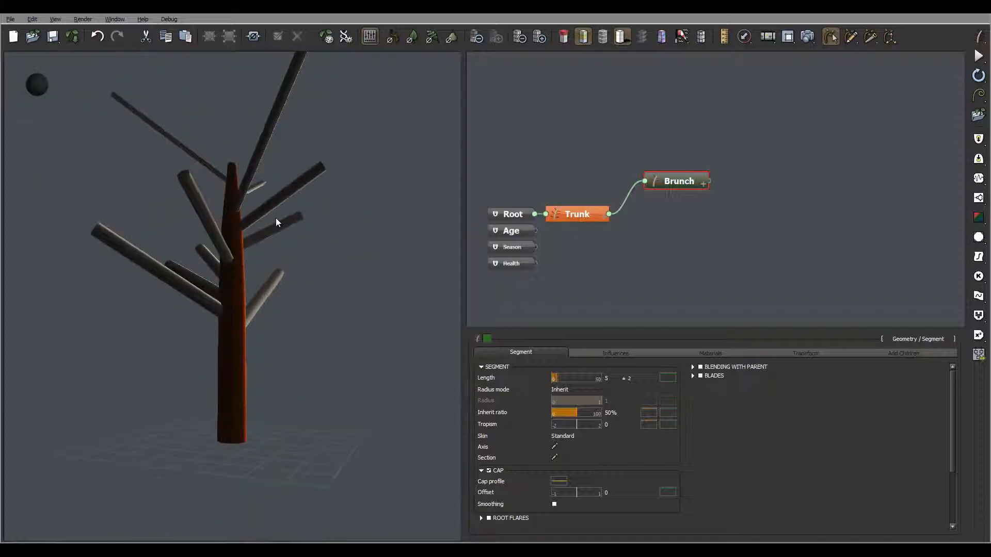
right_drag(298, 74, 311, 179)
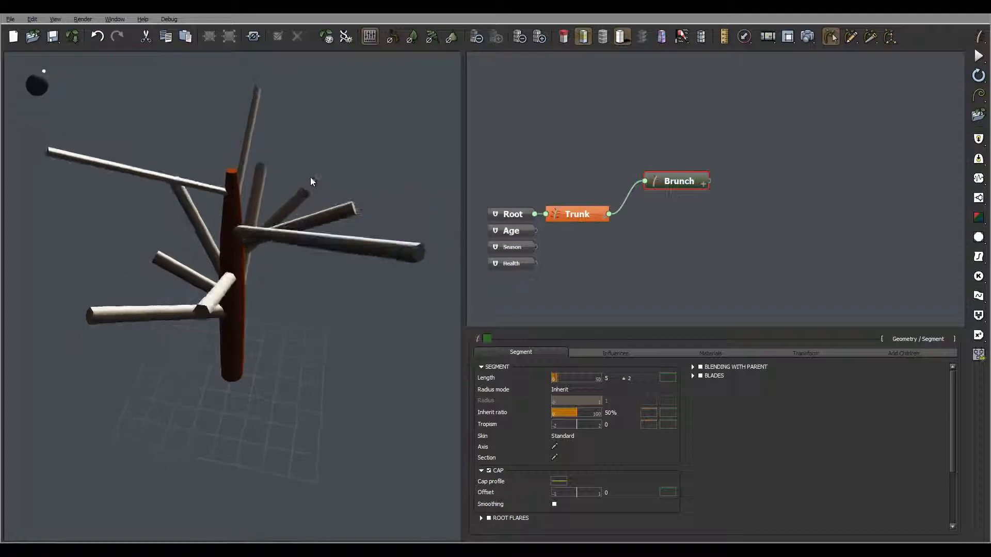
Step: Make Brunch length decrease along the trunk by lowering the parent function's keypoint at X = 1 to about 0.32, and set the length to 6
click(673, 380)
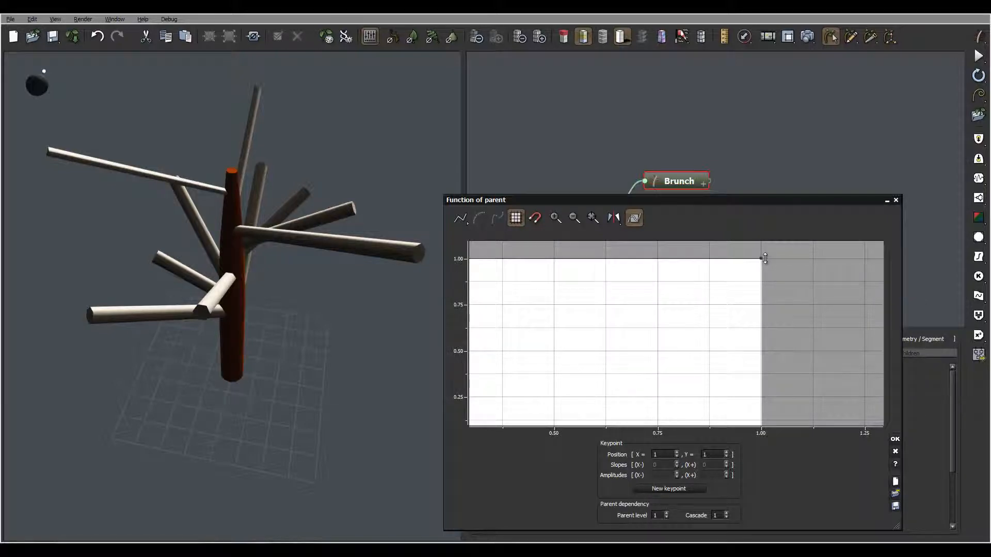
drag(765, 258, 761, 384)
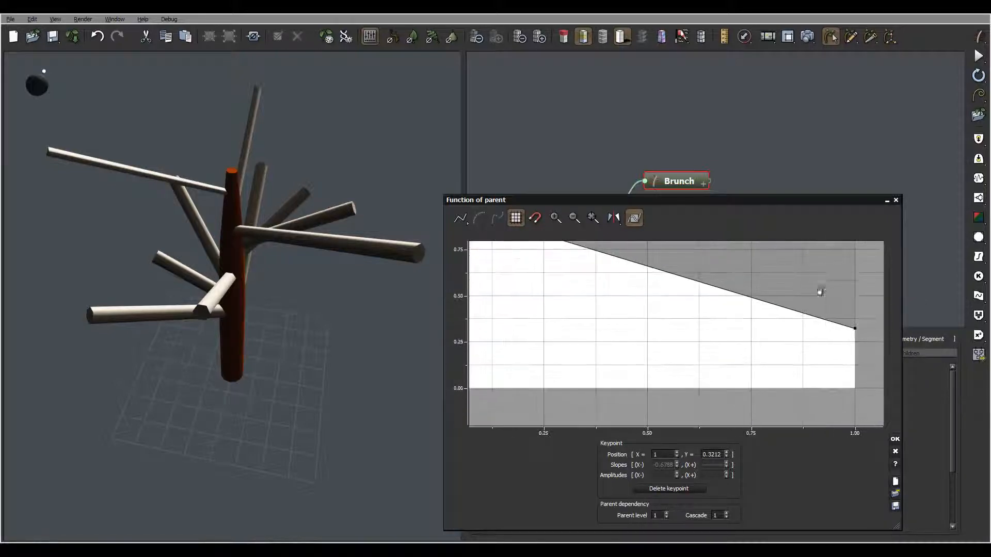
right_drag(820, 292, 775, 303)
right_drag(247, 217, 287, 186)
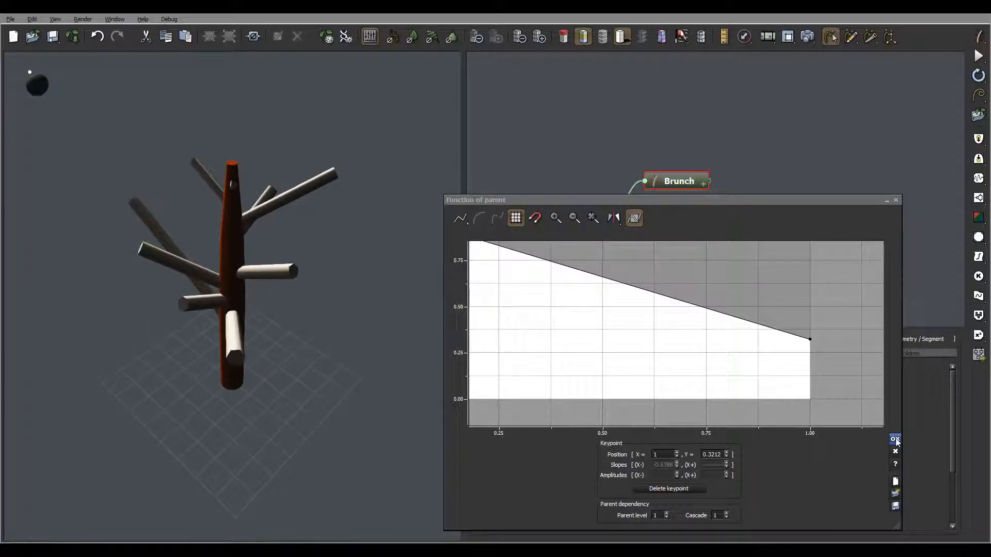
click(895, 439)
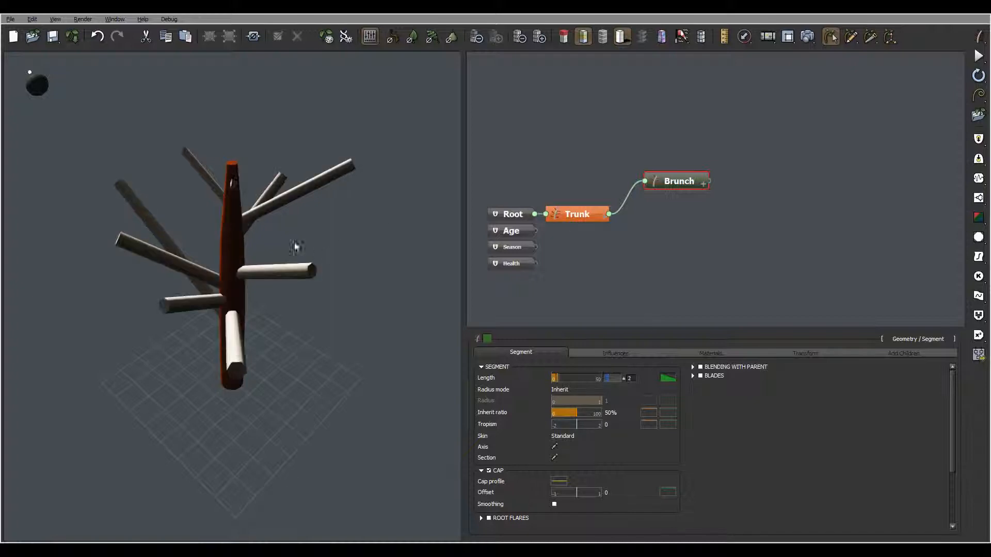
right_drag(294, 249, 296, 211)
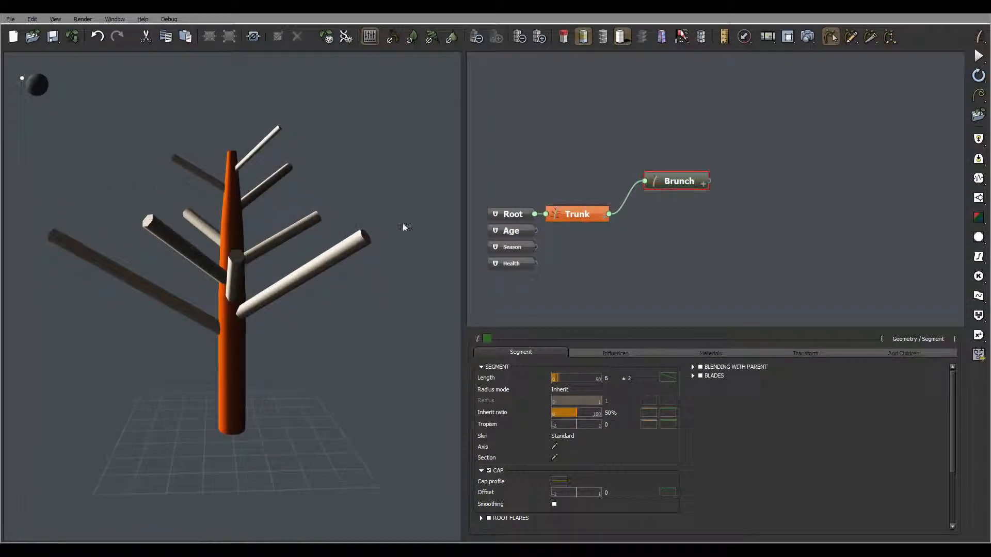
right_drag(263, 287, 209, 332)
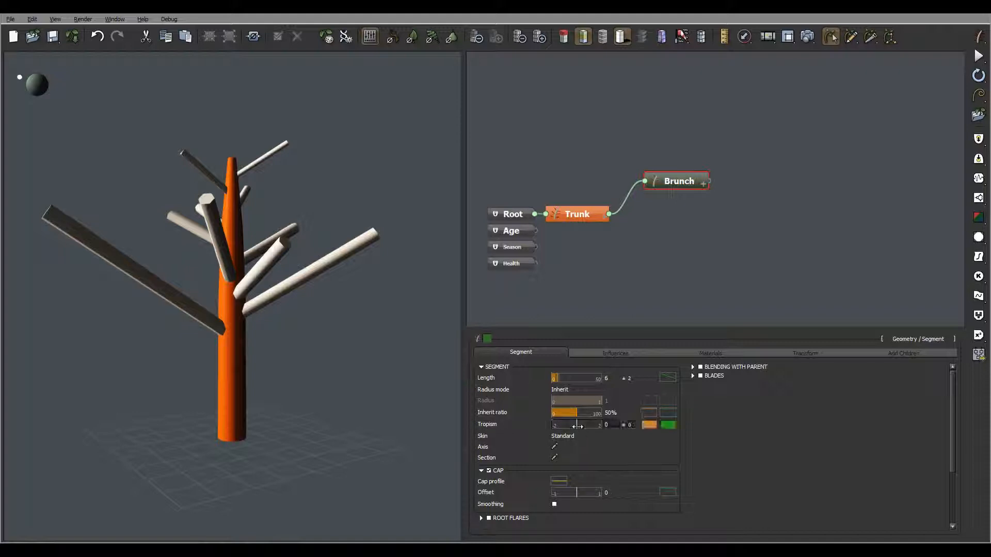
Step: Set the Brunch segment's tropism to 1.35 so the branches bend outward
drag(594, 426, 595, 426)
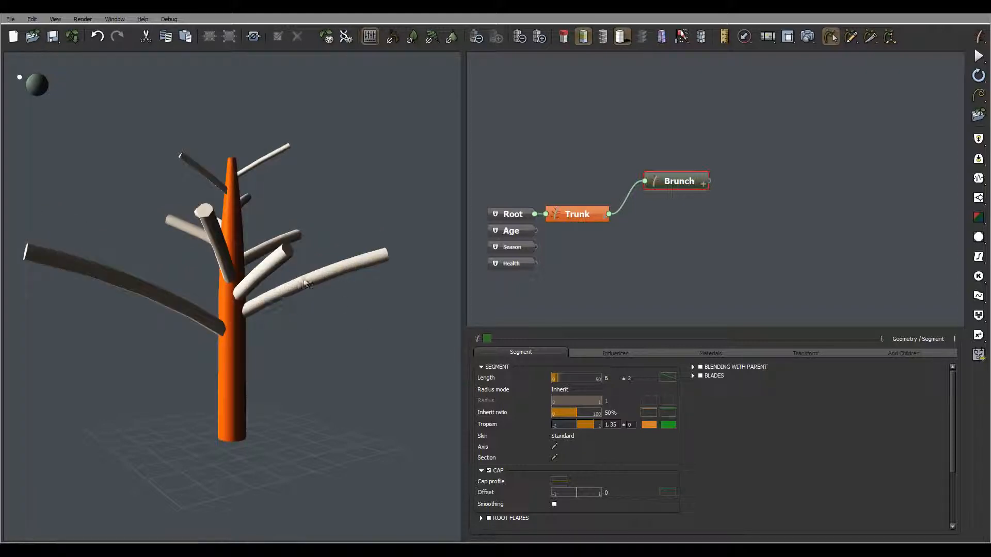
right_drag(253, 264, 367, 310)
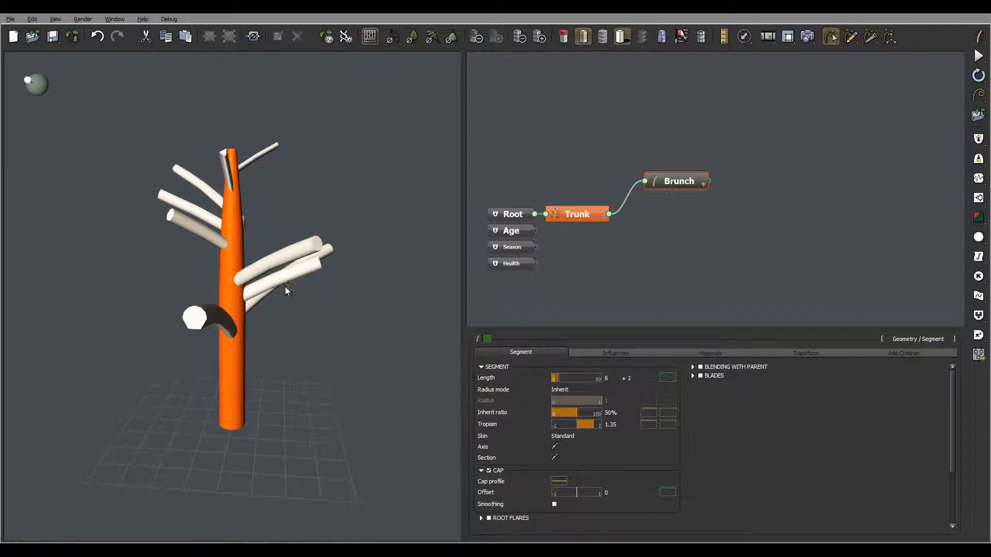
right_drag(285, 286, 254, 165)
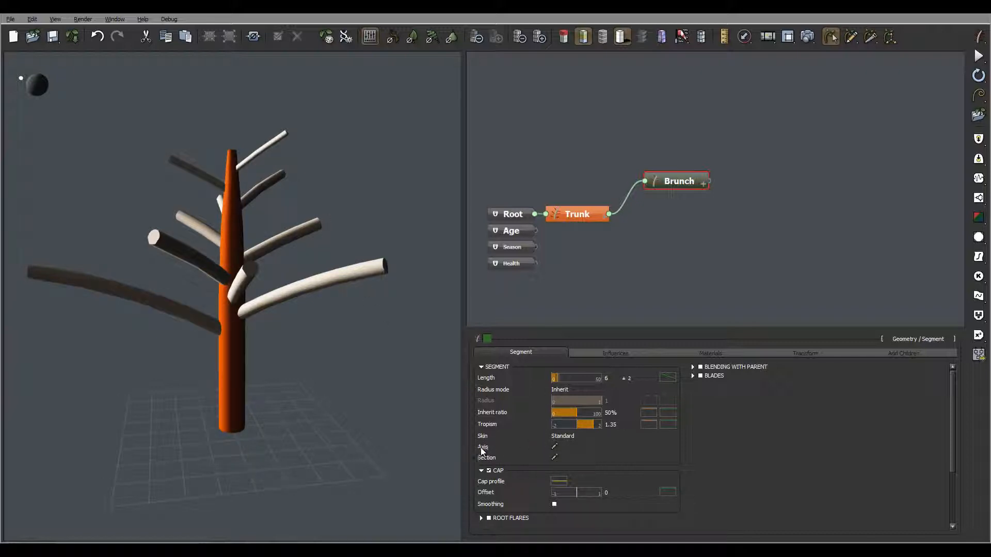
Step: Examine the Brunch segment's axis curve in its 3D editor and close it without changes
click(554, 446)
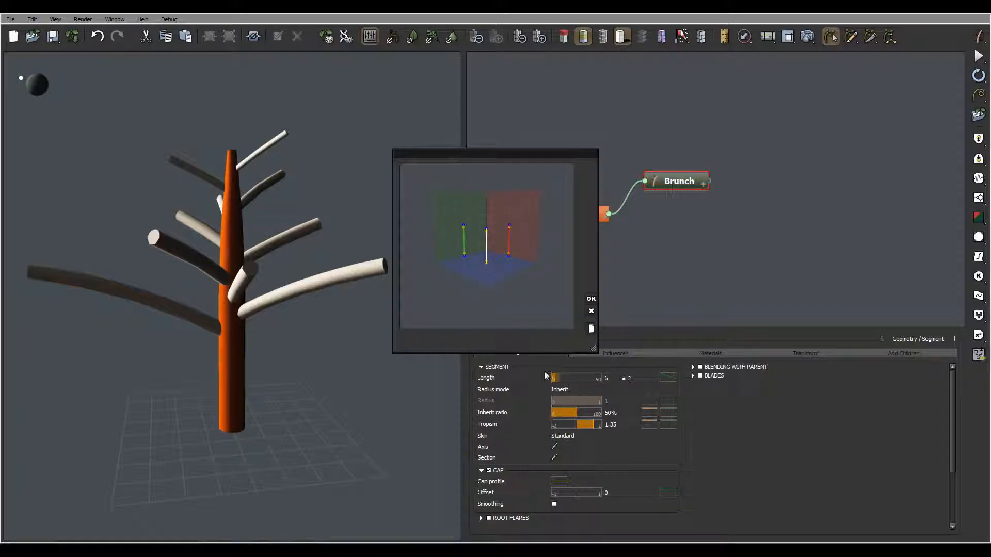
drag(537, 200, 491, 235)
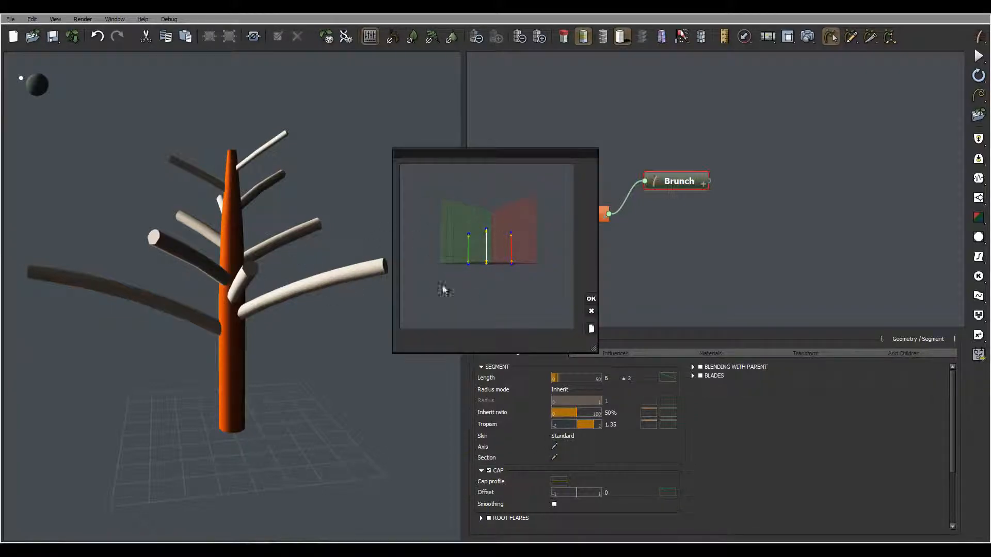
click(591, 310)
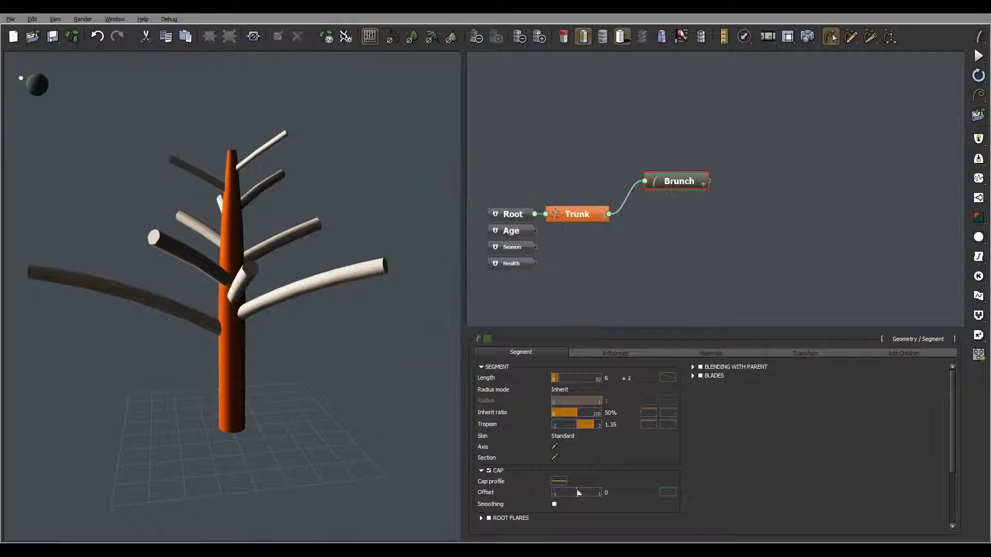
Step: Examine the start and end sections of the Brunch segment in an enlarged section editor
click(554, 458)
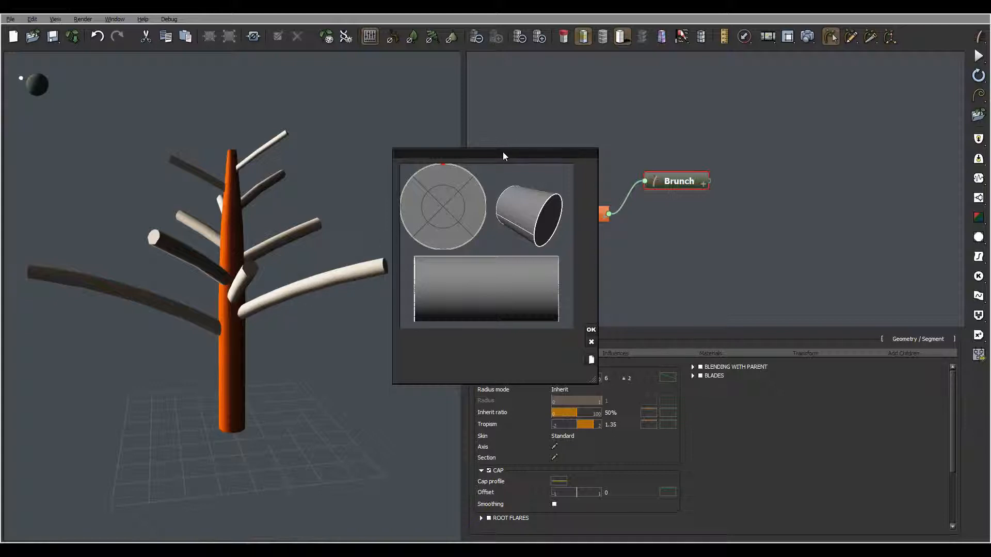
drag(503, 155, 496, 119)
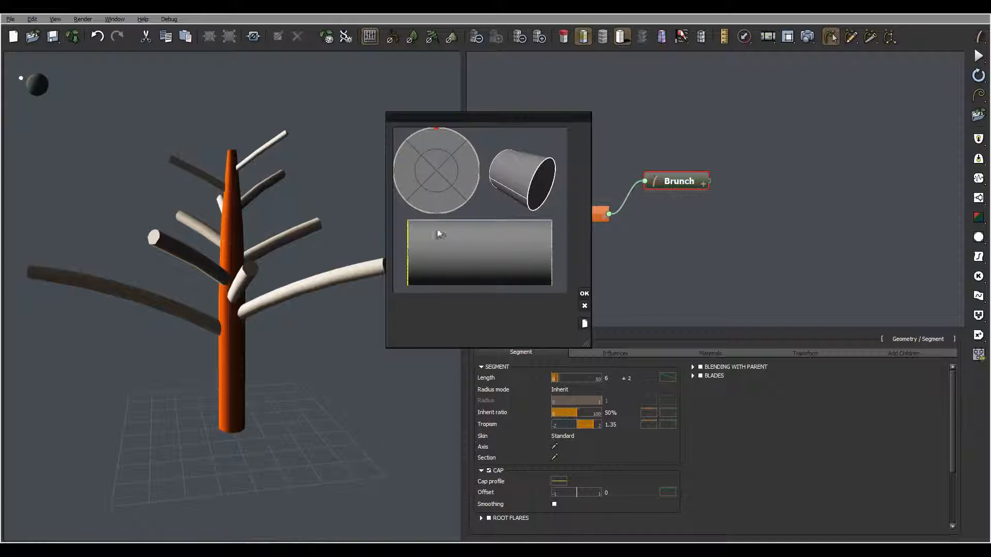
drag(585, 345, 763, 414)
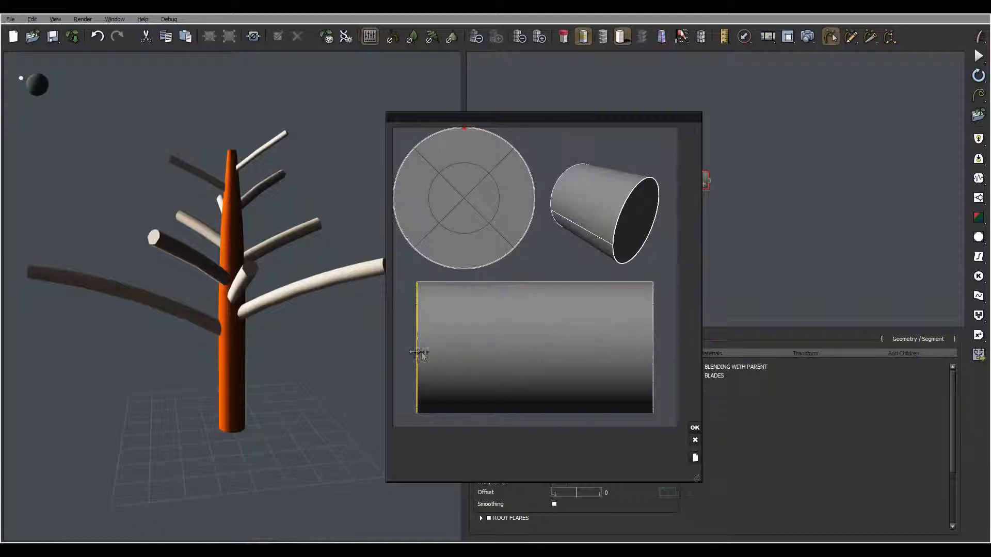
click(653, 336)
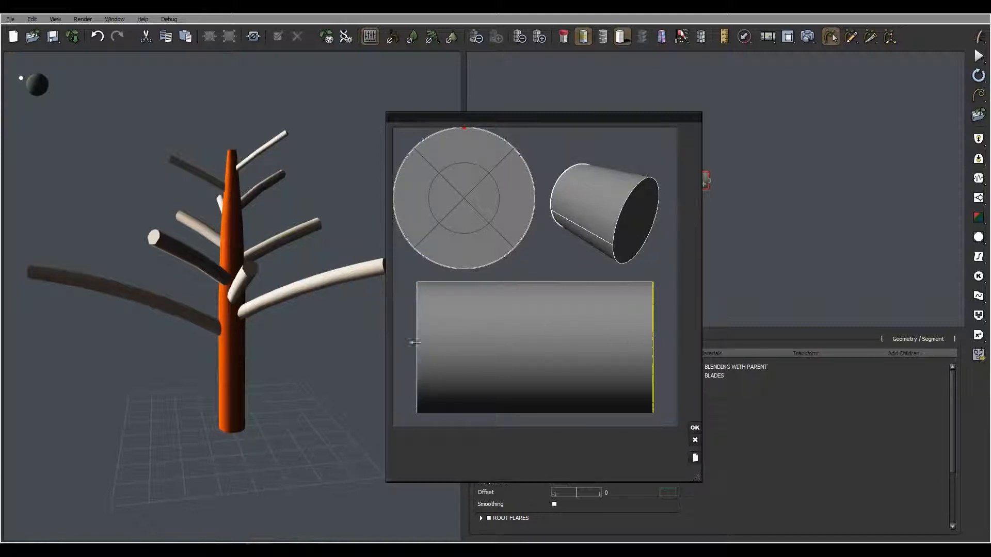
click(416, 342)
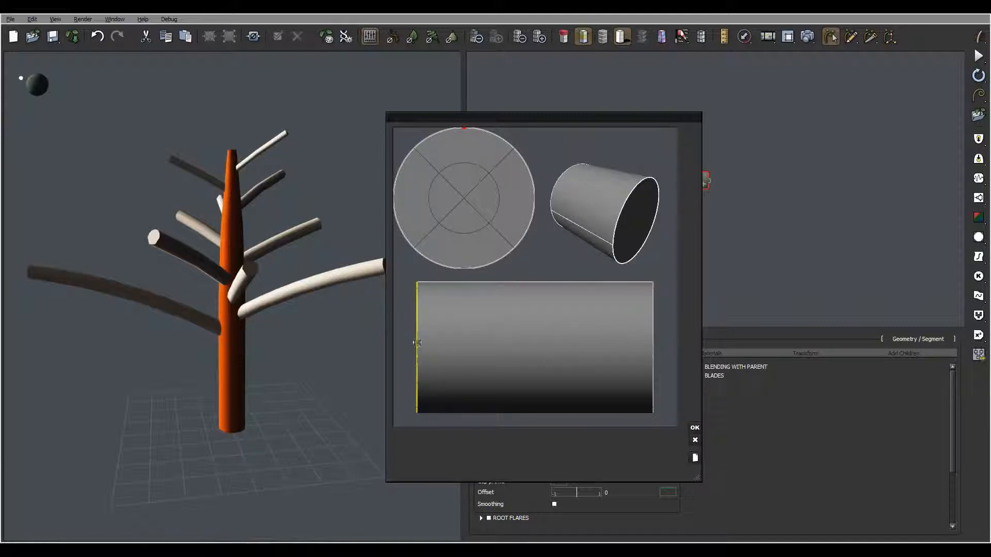
click(655, 342)
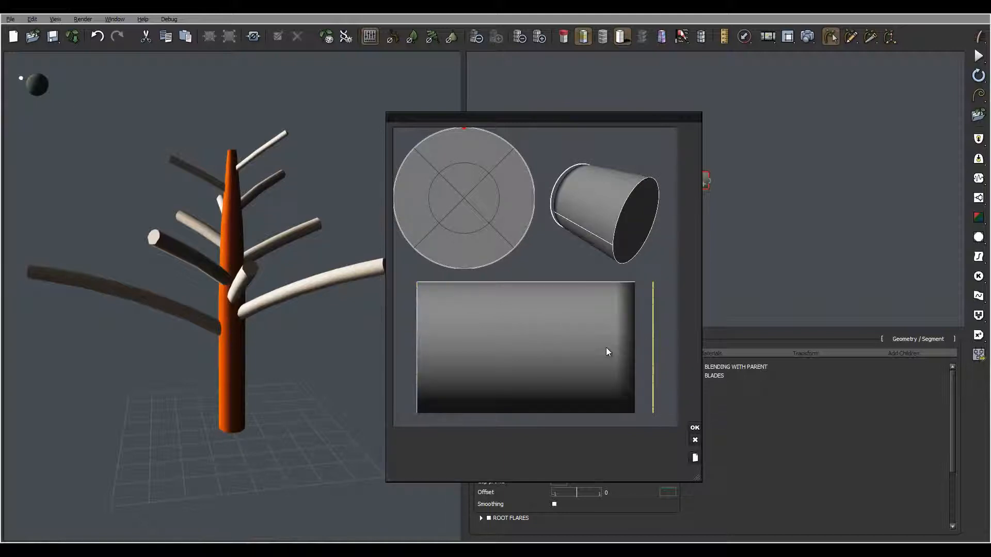
click(694, 428)
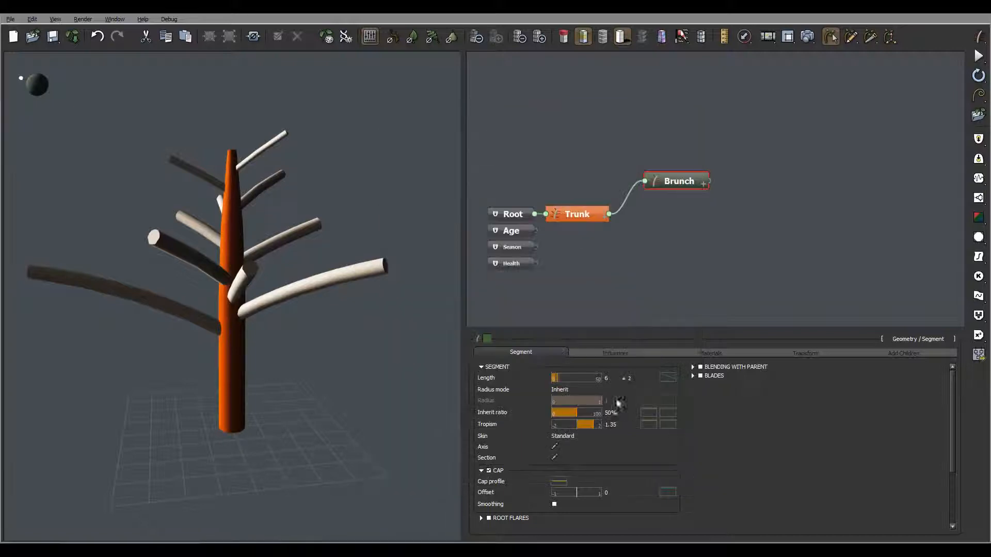
click(554, 457)
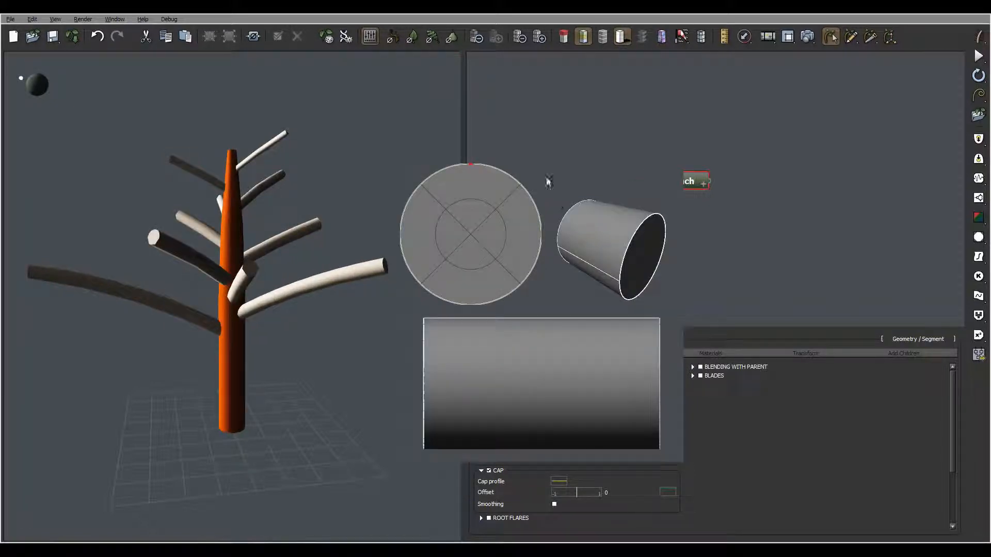
Step: Try adding three intermediate sections along the Brunch segment's profile and delete all of them again
click(487, 343)
click(568, 356)
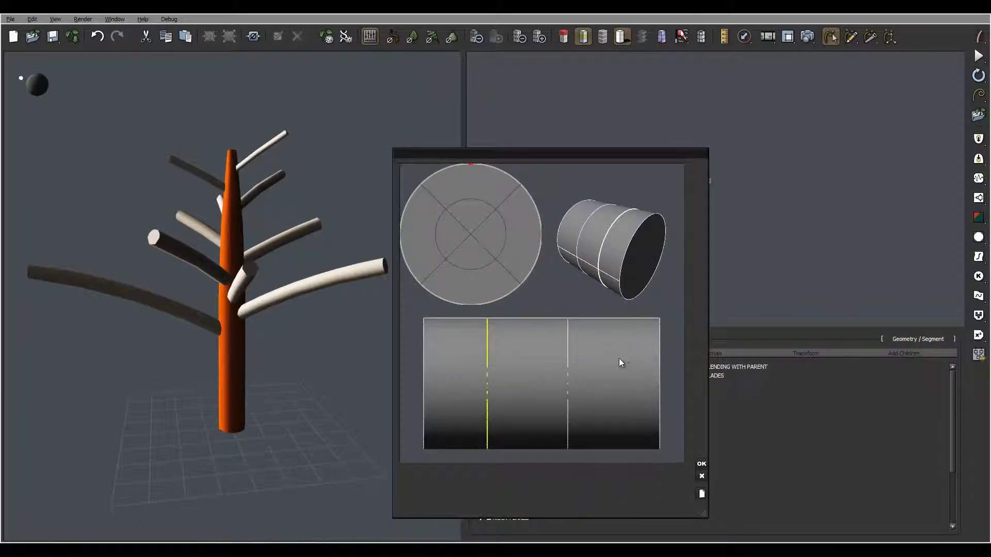
click(618, 360)
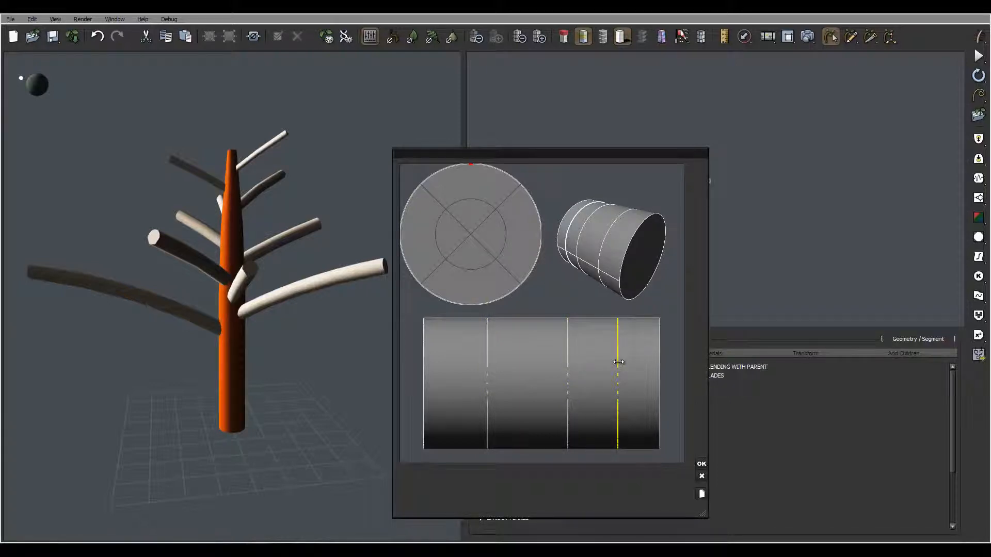
right_click(618, 362)
right_click(570, 369)
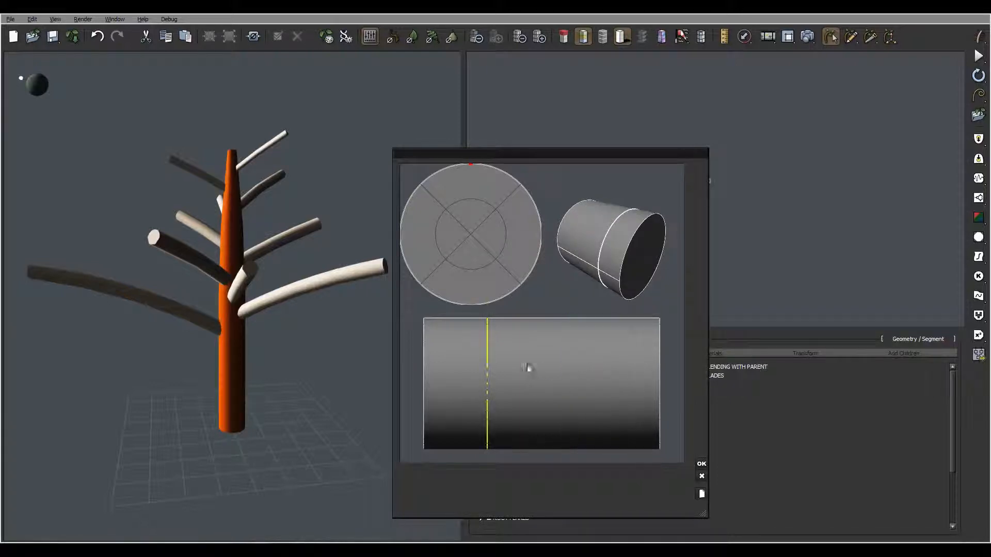
right_click(487, 371)
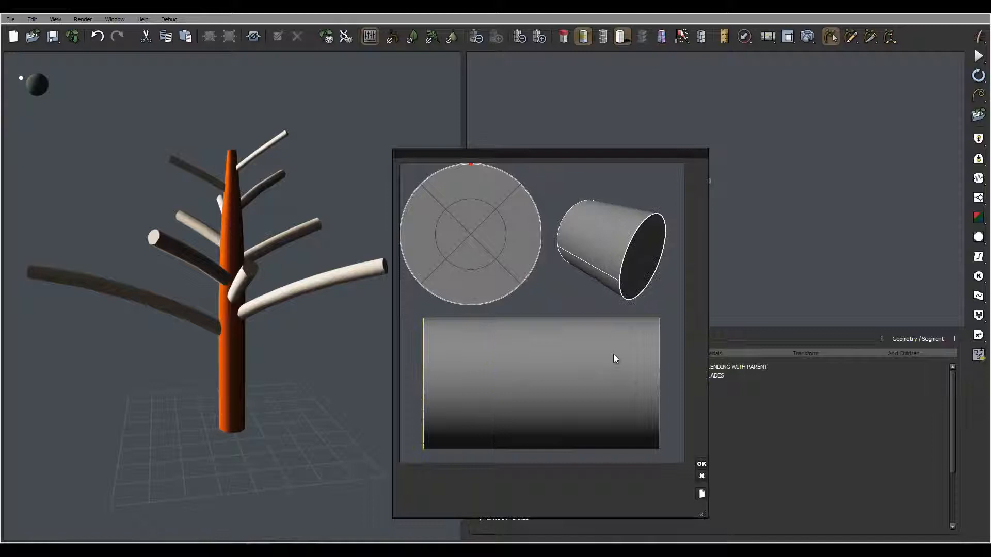
Step: Taper the Brunch segment by shrinking its end section's node radius to about 0.12
click(659, 366)
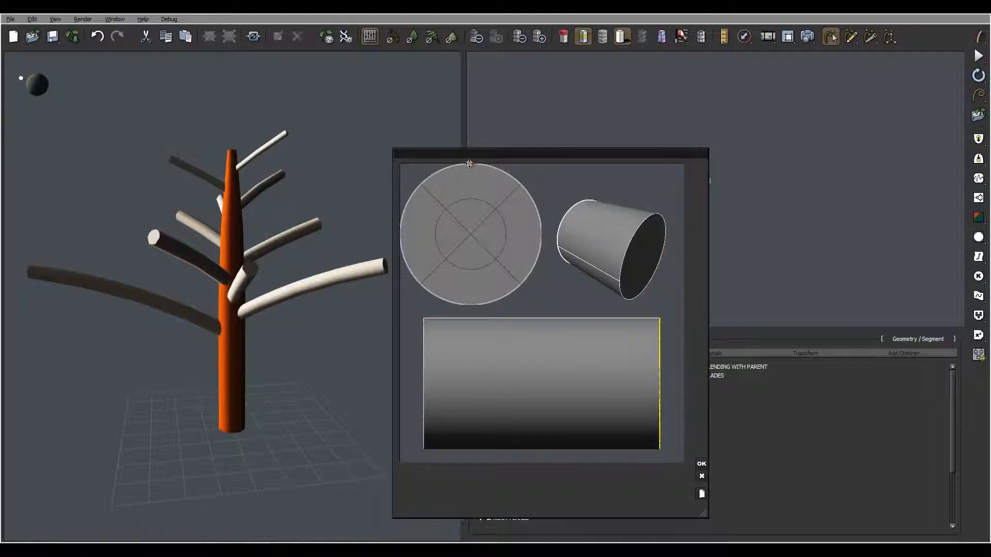
drag(472, 166, 470, 227)
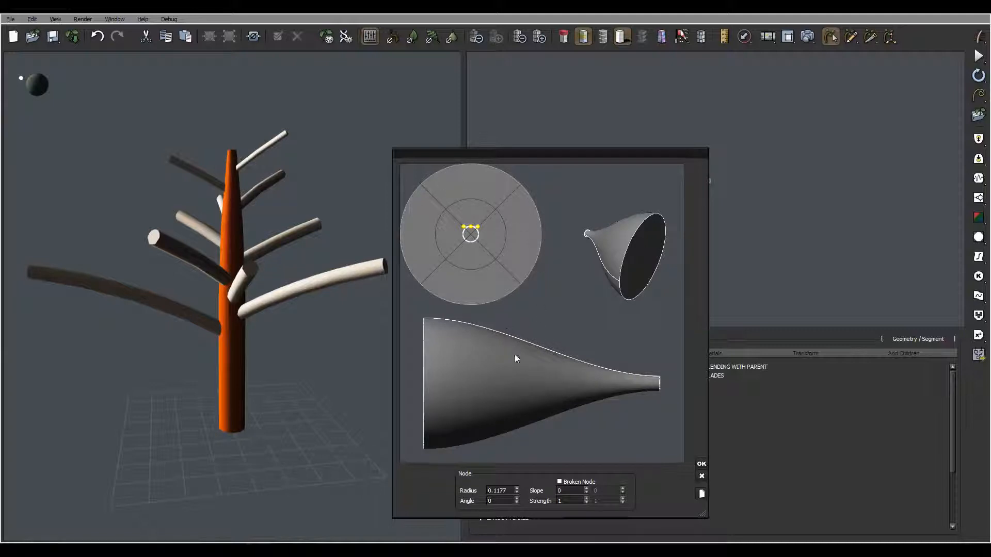
Step: Insert a section near the middle of the Brunch profile and add three nodes to its outline, on both sides and opposite the existing node
click(522, 373)
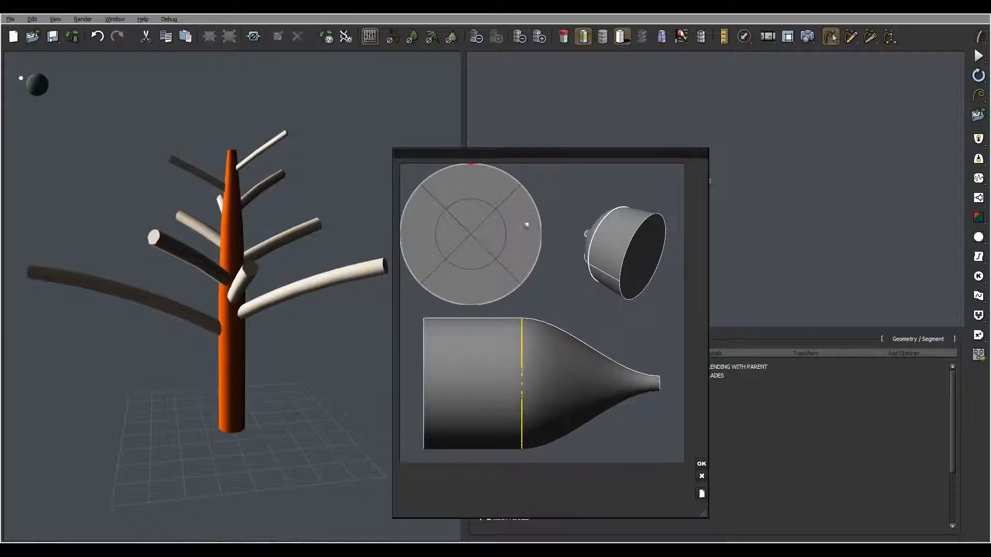
click(470, 303)
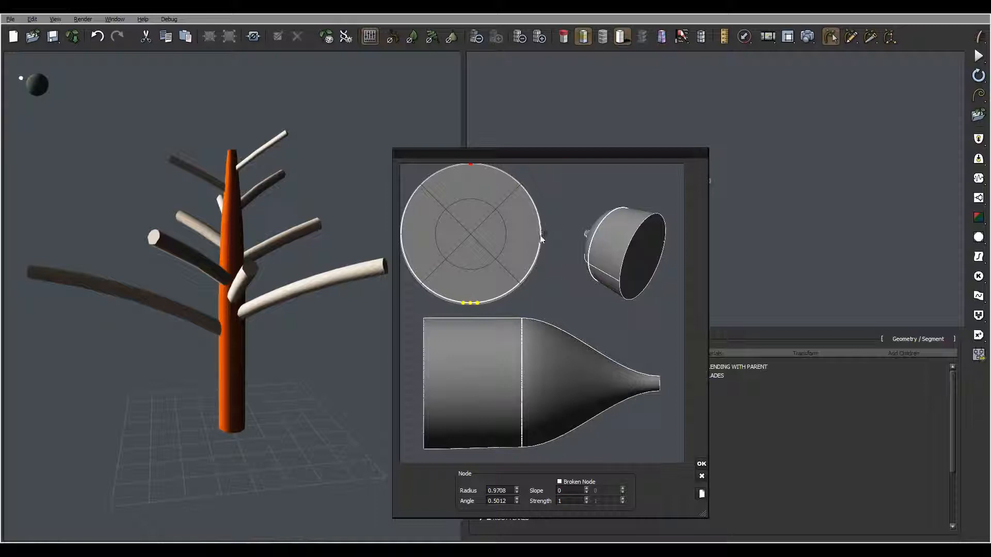
click(541, 239)
click(402, 232)
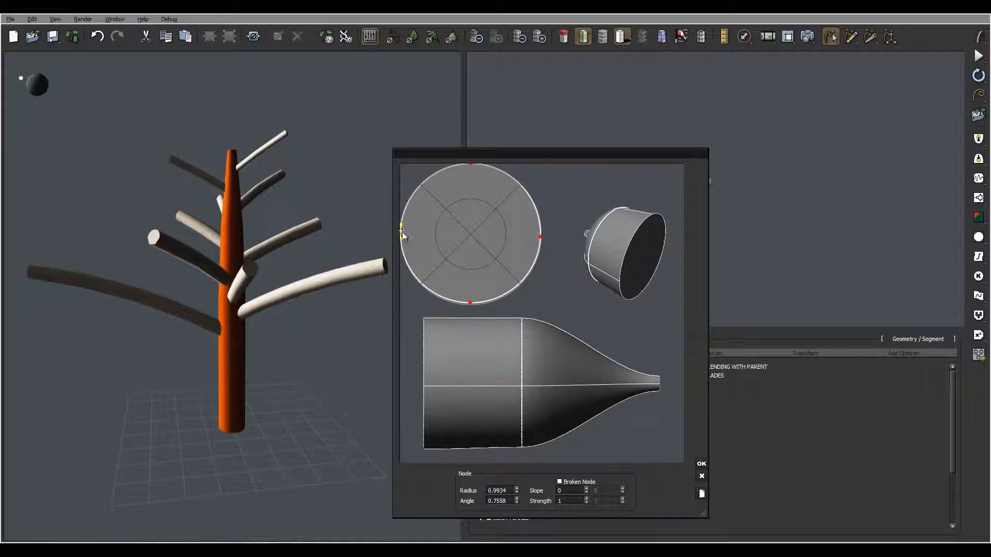
Step: Reshape the middle section into an irregular outline, bringing its side nodes to radii of about 0.52 and 0.66 and the lower node to 0.76
drag(403, 235, 424, 233)
drag(540, 236, 514, 242)
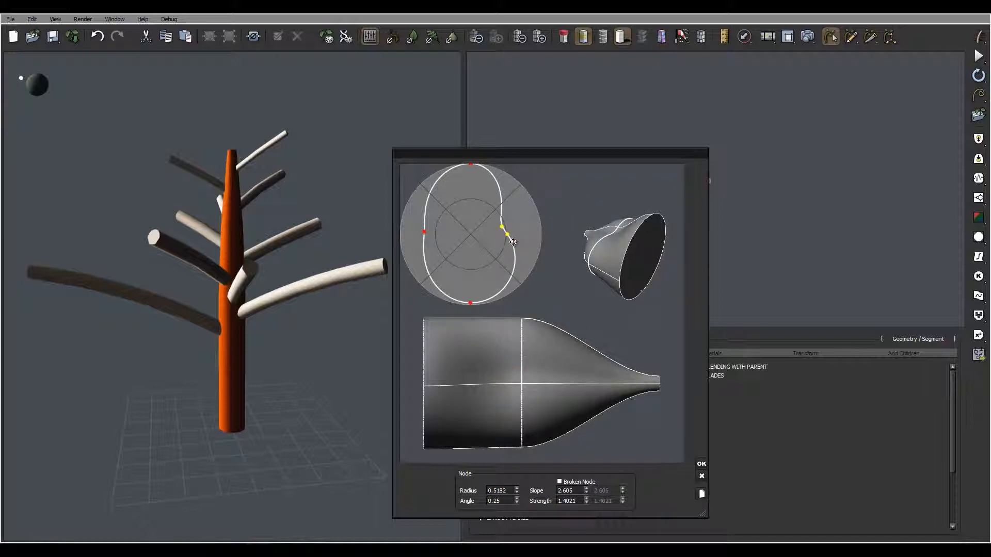
drag(427, 233, 412, 244)
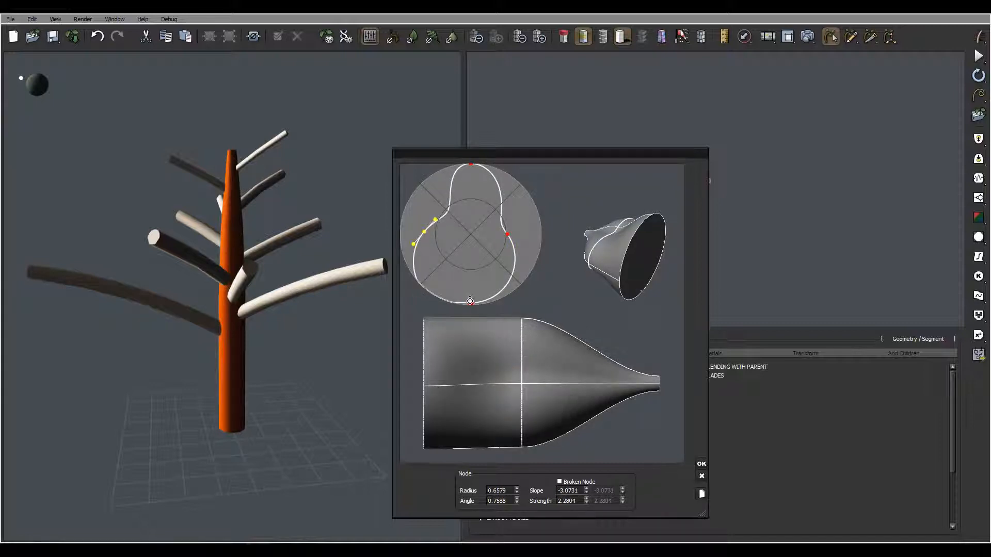
drag(469, 301, 503, 281)
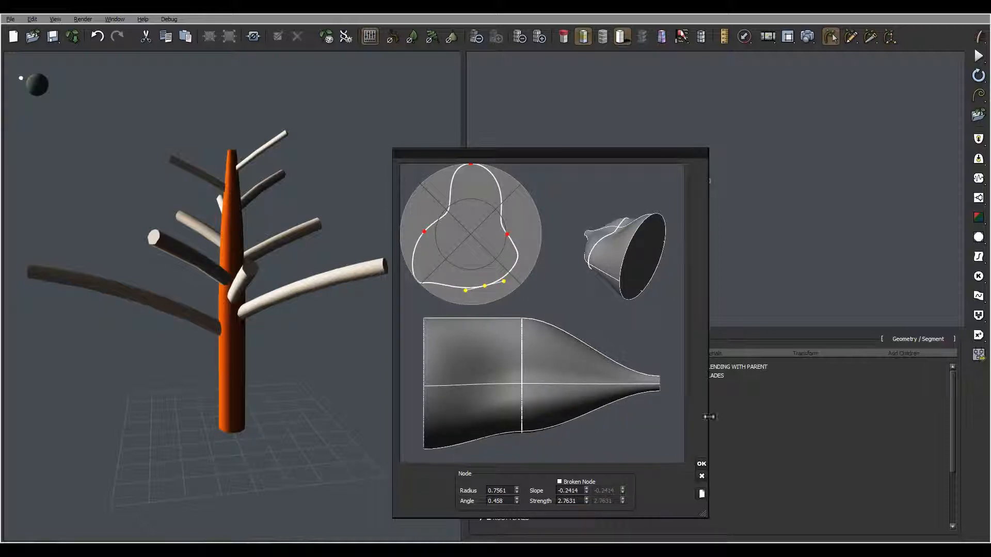
click(702, 464)
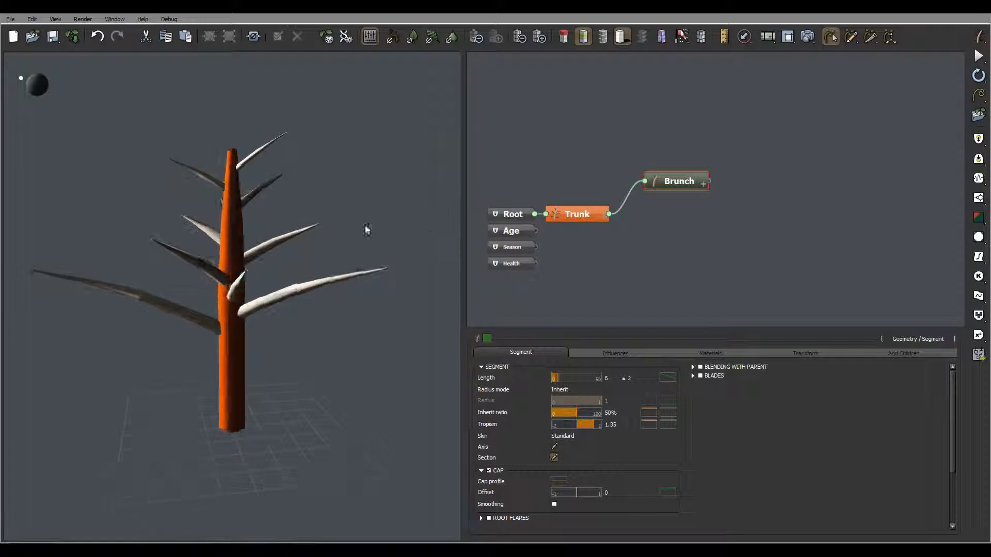
mouse_move(366, 229)
mouse_down()
mouse_move(367, 295)
mouse_move(418, 255)
mouse_move(469, 237)
mouse_move(443, 195)
mouse_move(216, 280)
mouse_move(294, 298)
mouse_move(211, 261)
mouse_move(266, 331)
mouse_up()
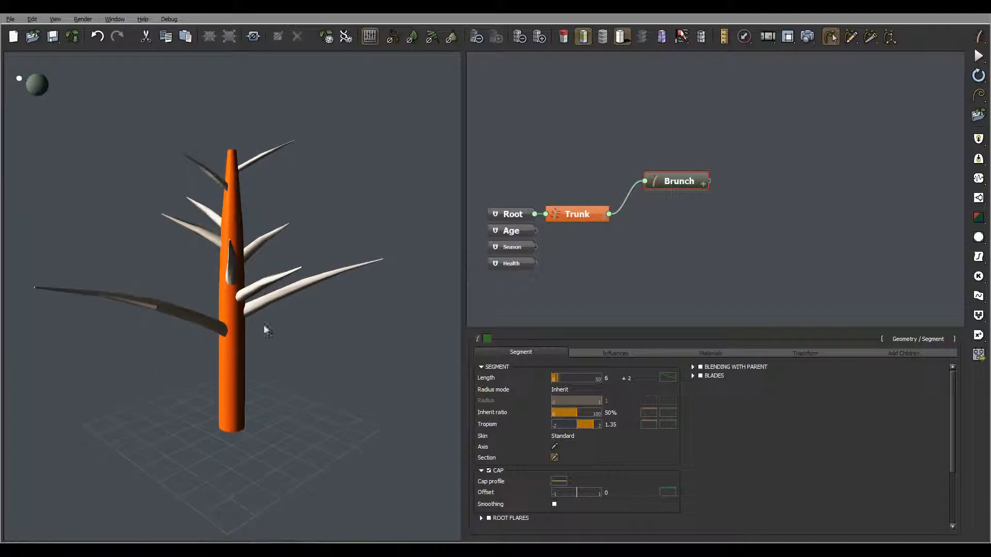
Step: Delete the middle section from the Brunch segment's profile and apply the simplified taper
click(554, 457)
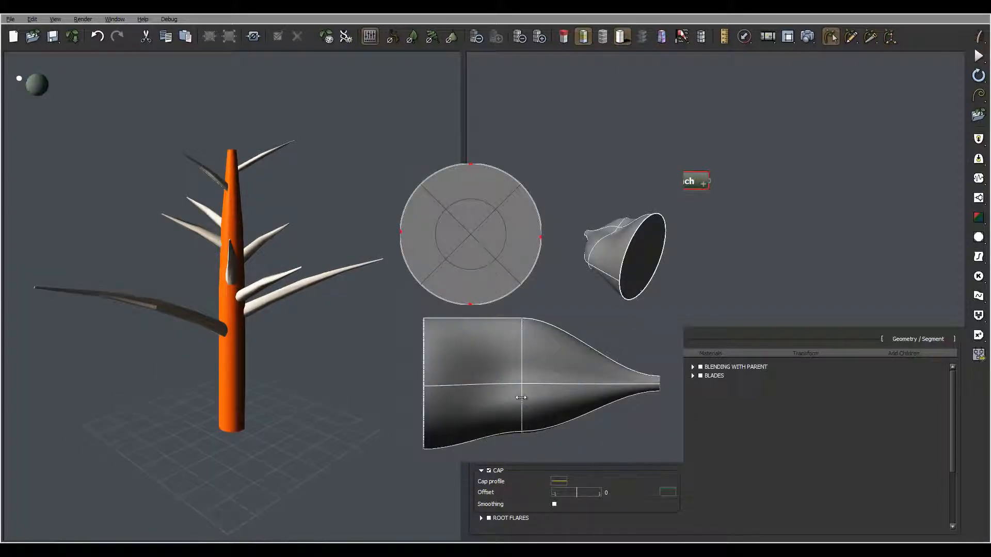
key(Delete)
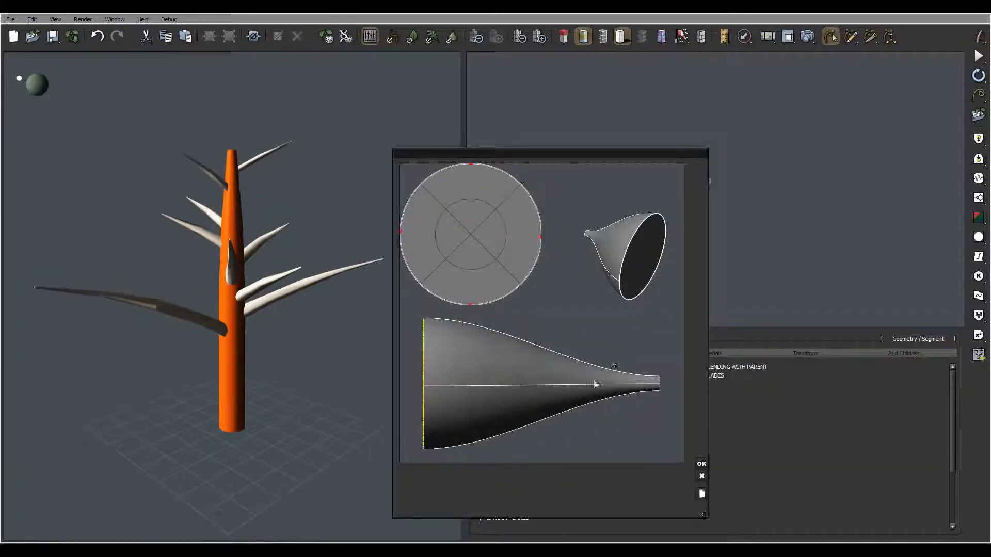
click(701, 464)
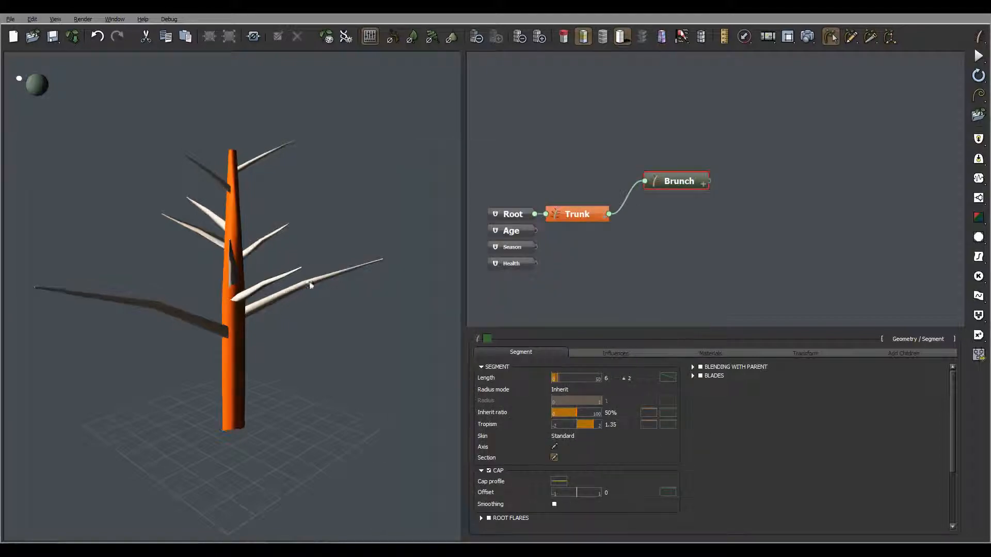
drag(394, 258, 263, 253)
drag(192, 234, 310, 237)
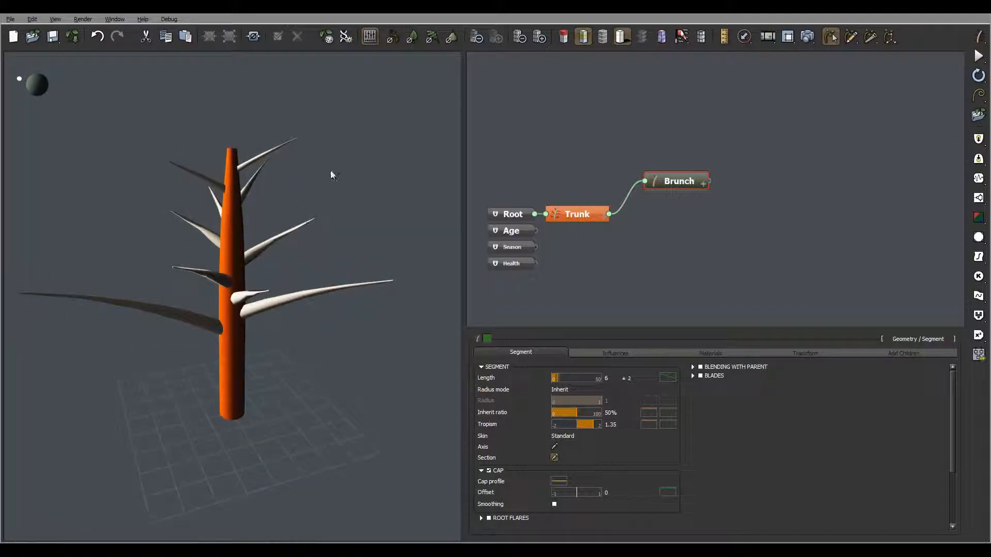
drag(332, 175, 280, 172)
Step: Add a new Segment geometry node and connect its input to the Brunch node's output
click(768, 160)
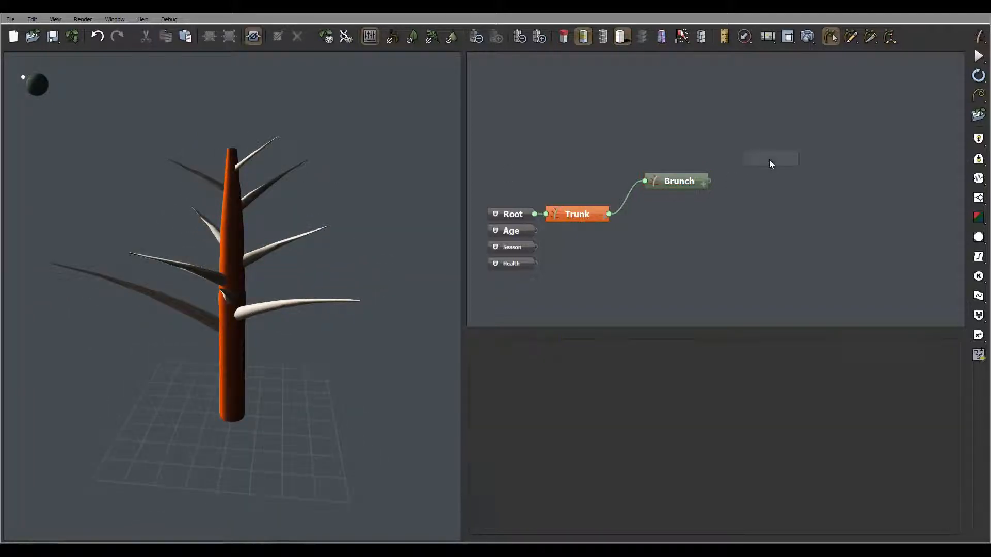
right_click(769, 160)
mouse_move(795, 164)
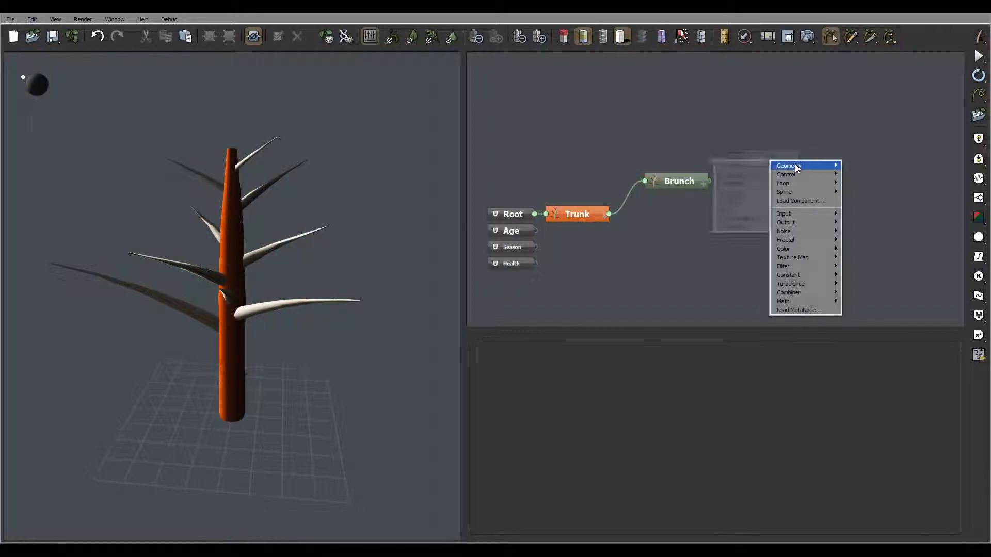
click(756, 165)
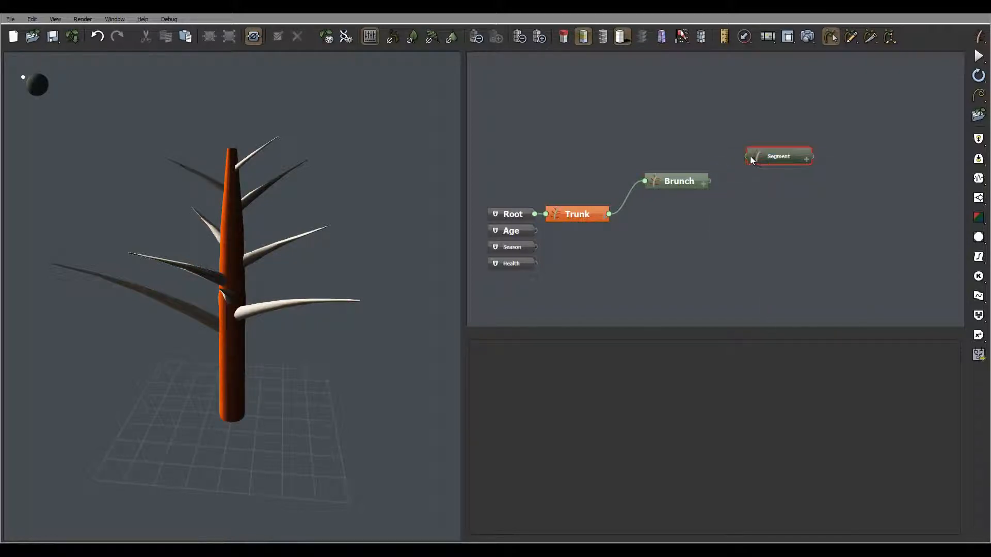
drag(747, 156, 709, 181)
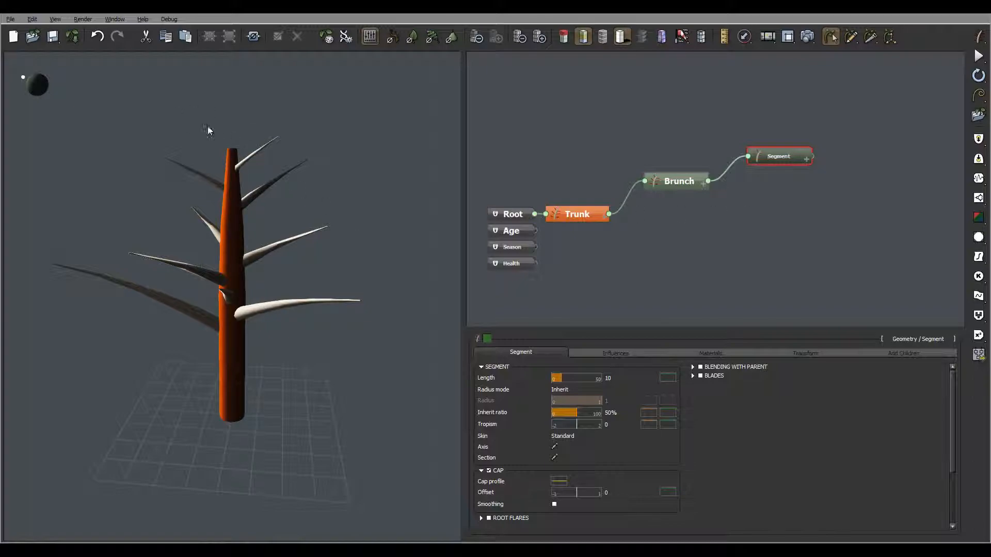
Step: Set the new Segment node's length to 3.1 with a random variation of 1
right_drag(294, 164, 265, 208)
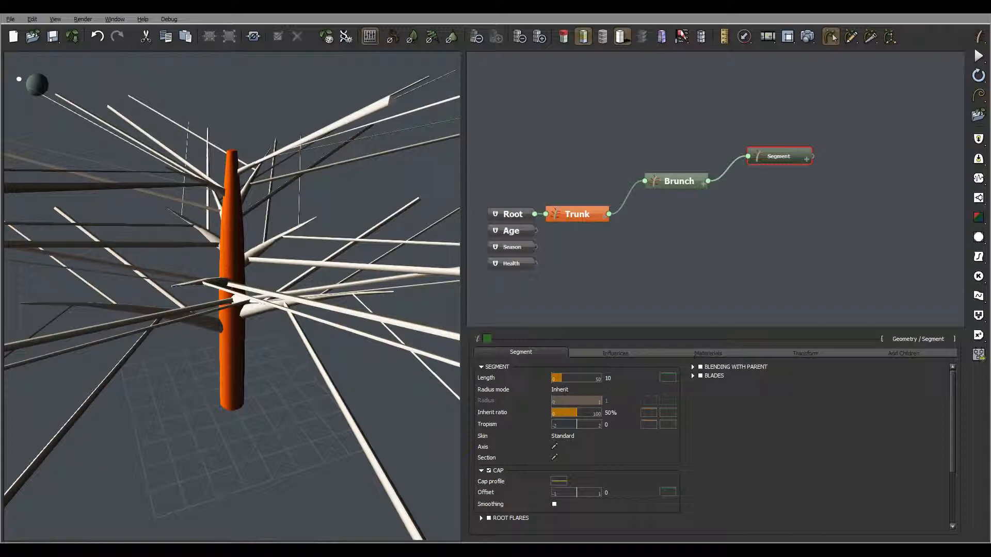
click(609, 378)
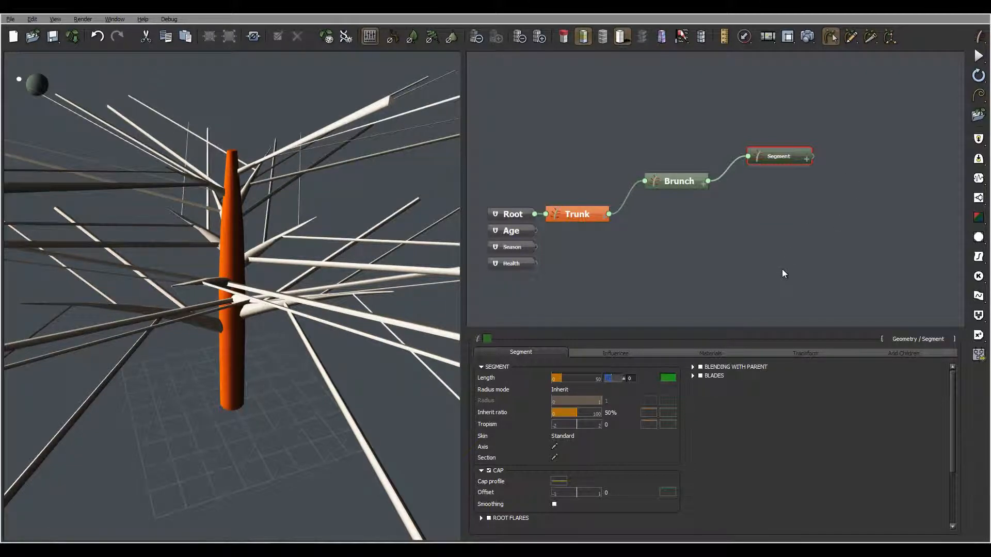
text(3.1)
key(Tab)
text(1)
key(Return)
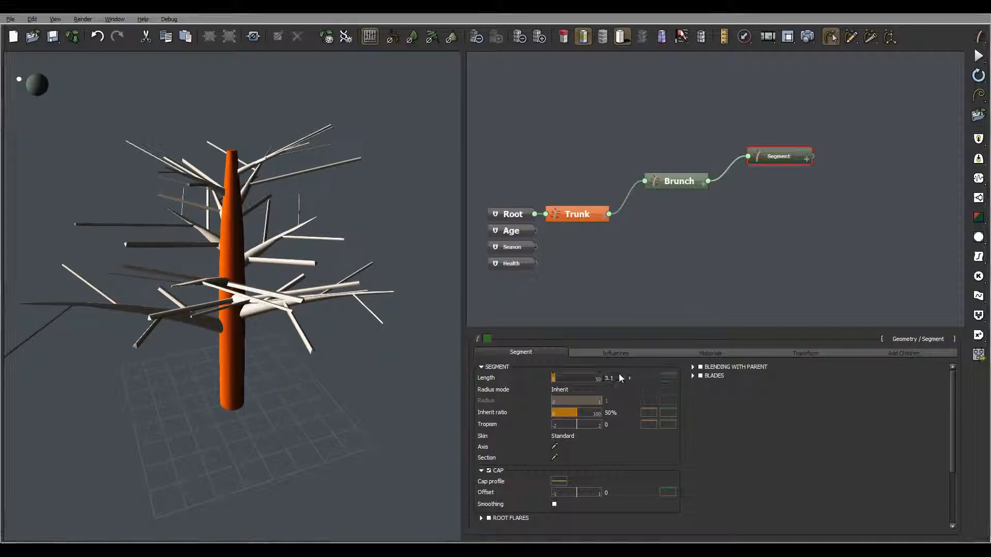
right_drag(282, 274, 276, 367)
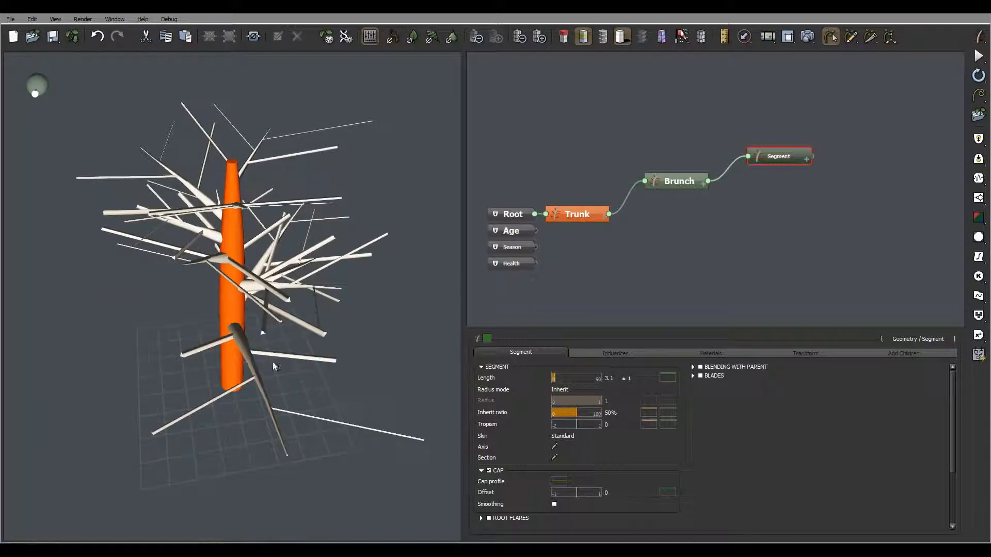
Step: Set the coil of the segments growing from the Brunch node to 55° and raise it to 75°
click(679, 176)
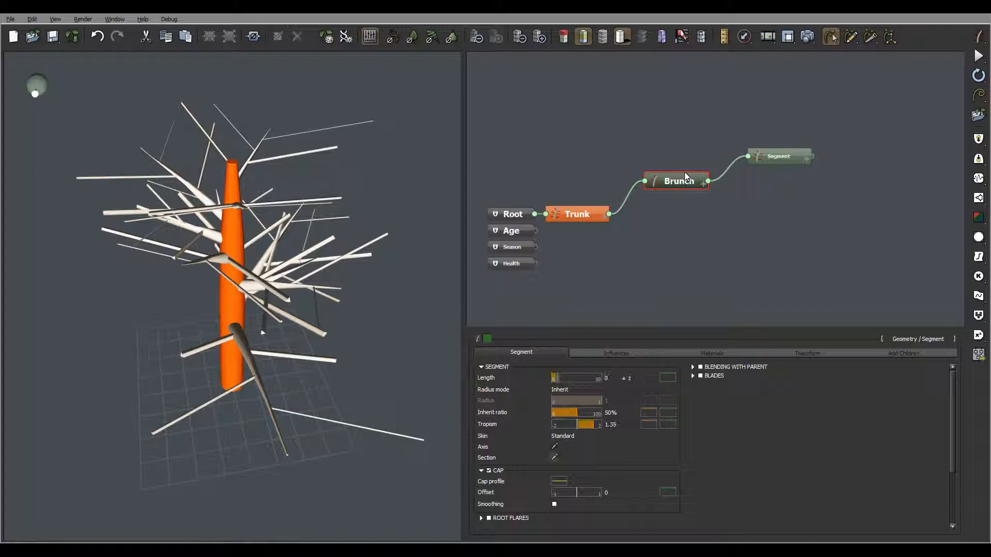
click(905, 353)
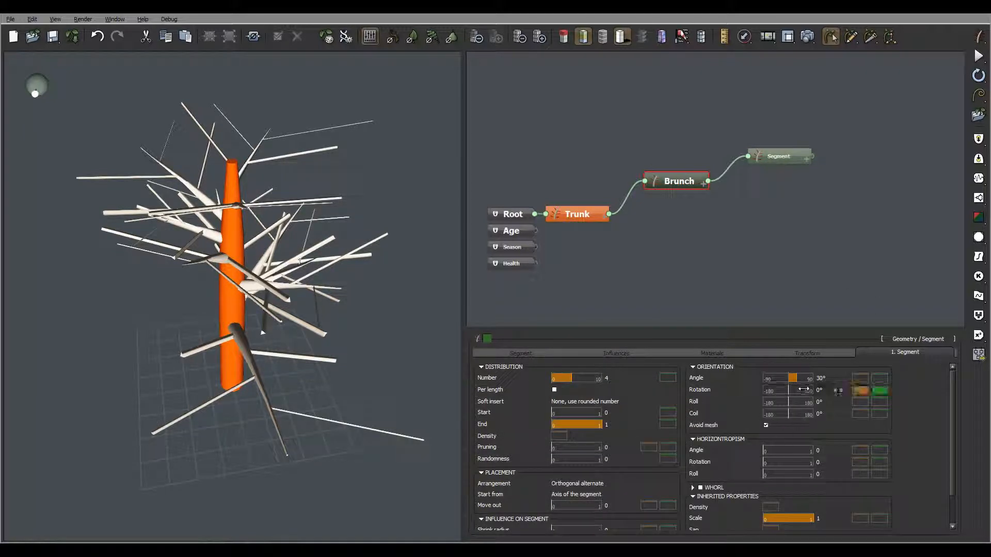
click(825, 415)
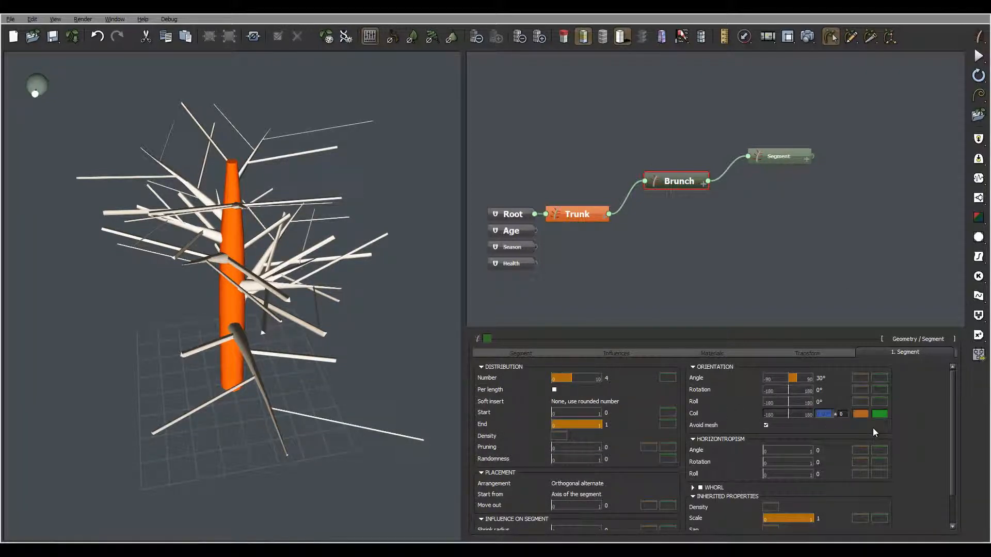
text(55)
key(Return)
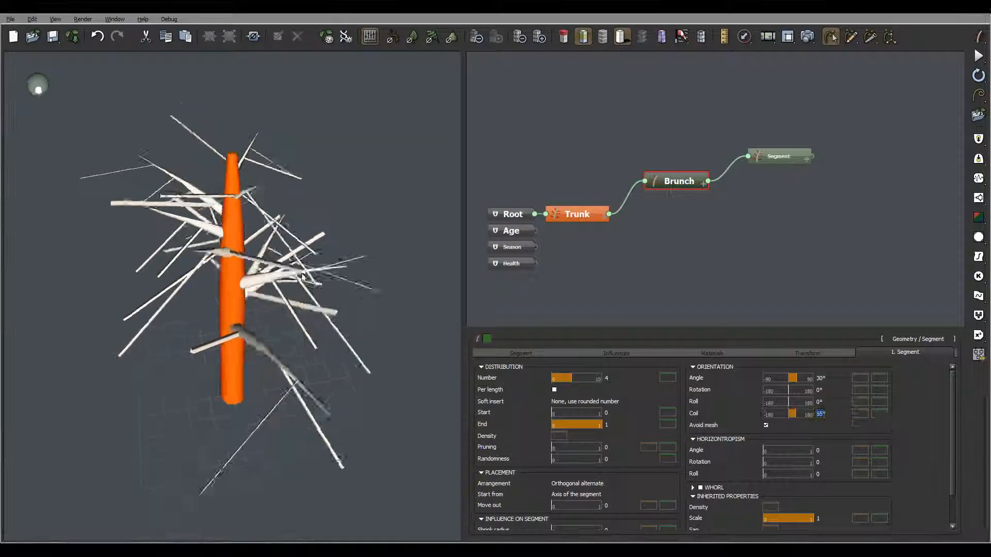
mouse_move(303, 274)
right_down()
mouse_move(320, 232)
mouse_move(205, 236)
mouse_move(259, 233)
mouse_move(297, 271)
mouse_move(308, 261)
right_up()
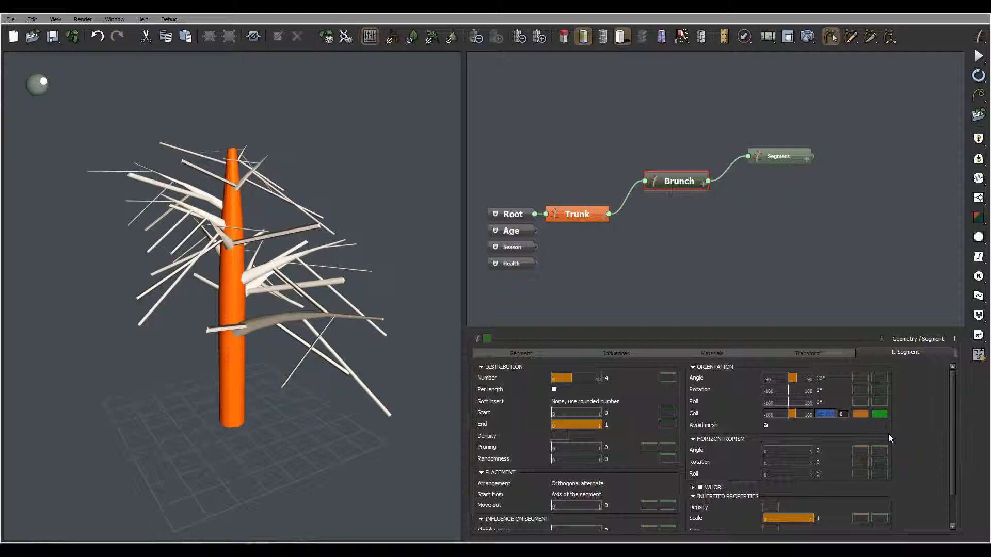
text(75)
key(Return)
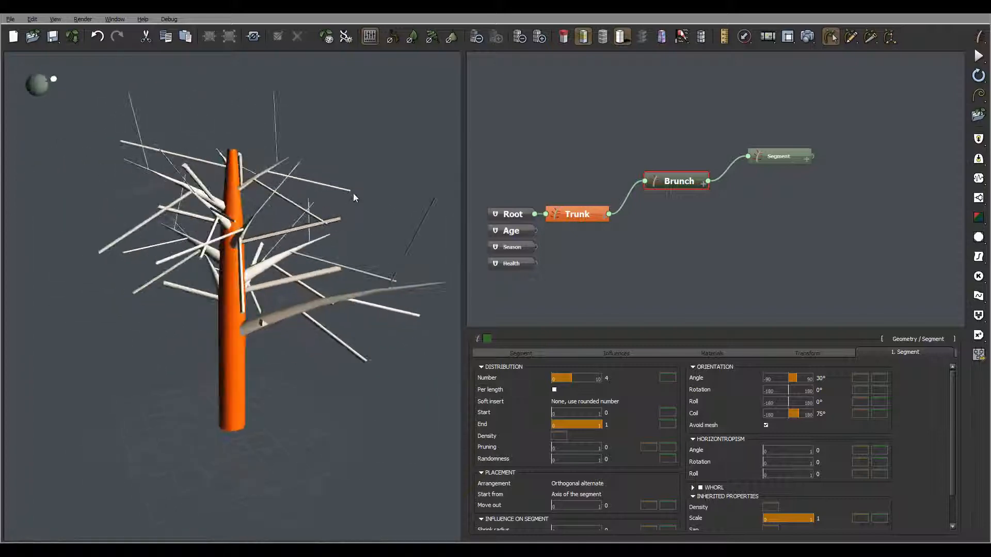
right_drag(353, 194, 390, 199)
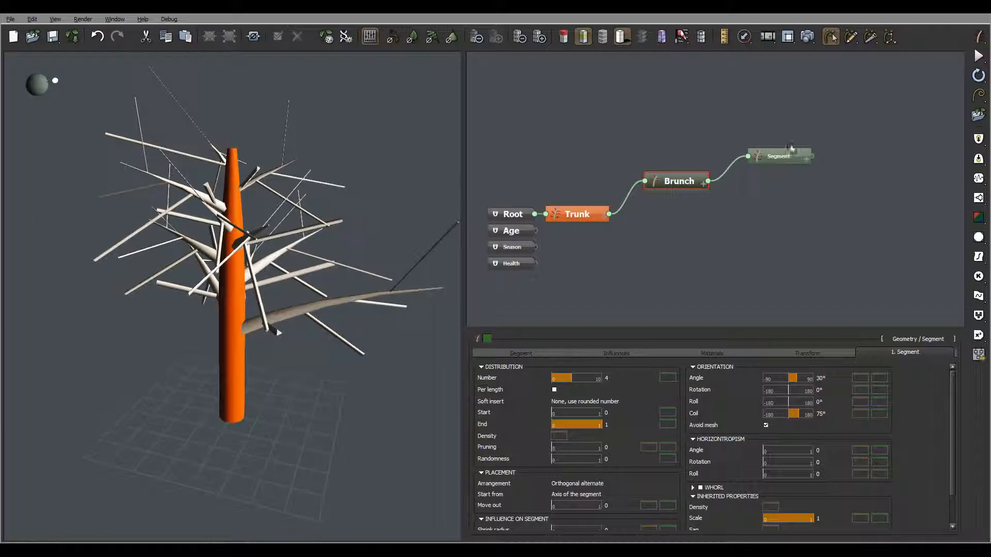
Step: Change the Brunch node's display color to a more saturated green
click(486, 339)
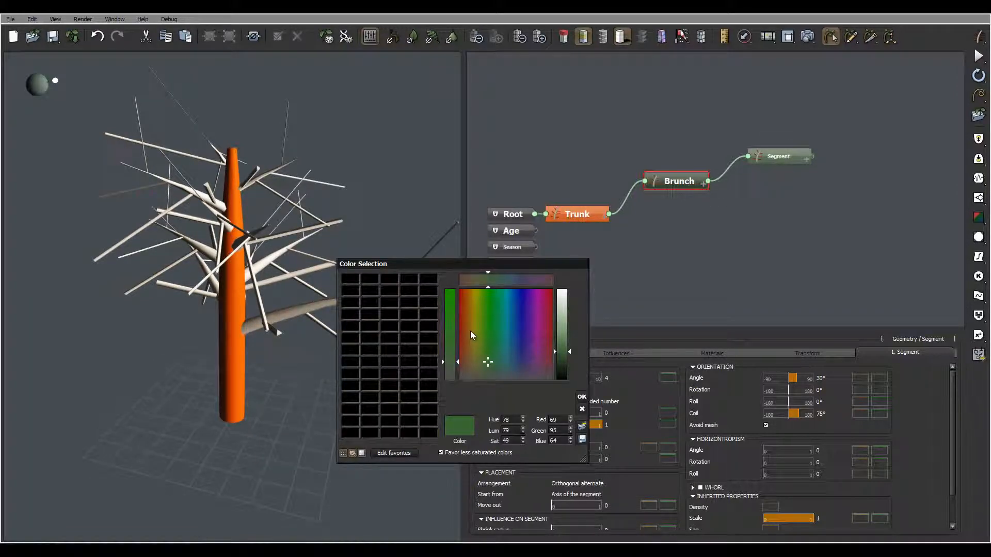
click(488, 349)
click(581, 395)
drag(324, 258, 384, 338)
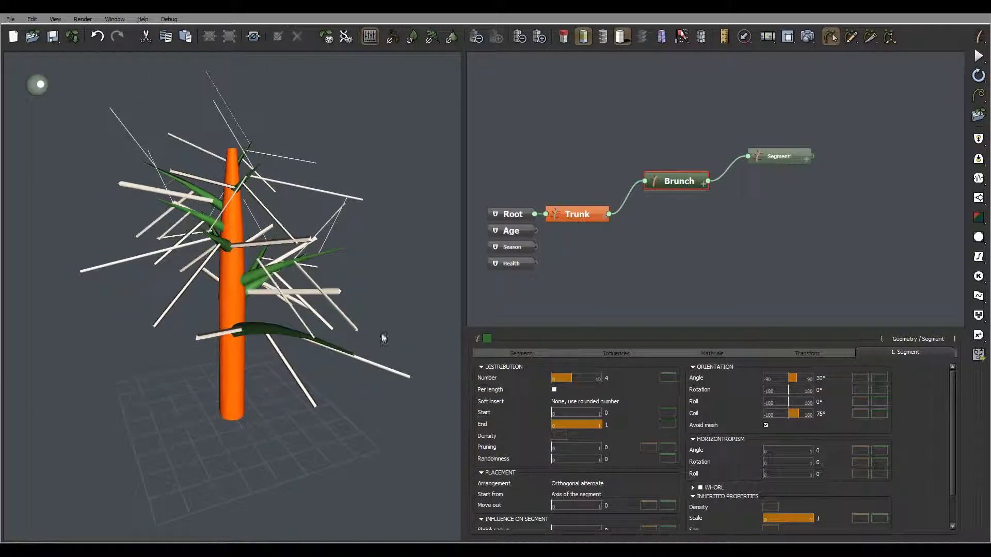
Step: Shrink the end section of the last Segment node's profile so the twigs taper to narrow tips
click(774, 157)
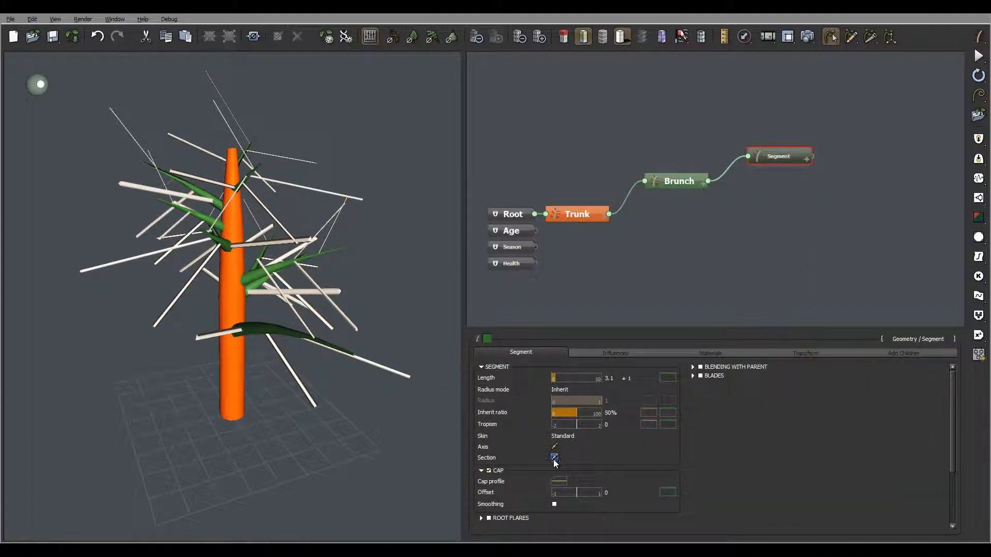
click(554, 457)
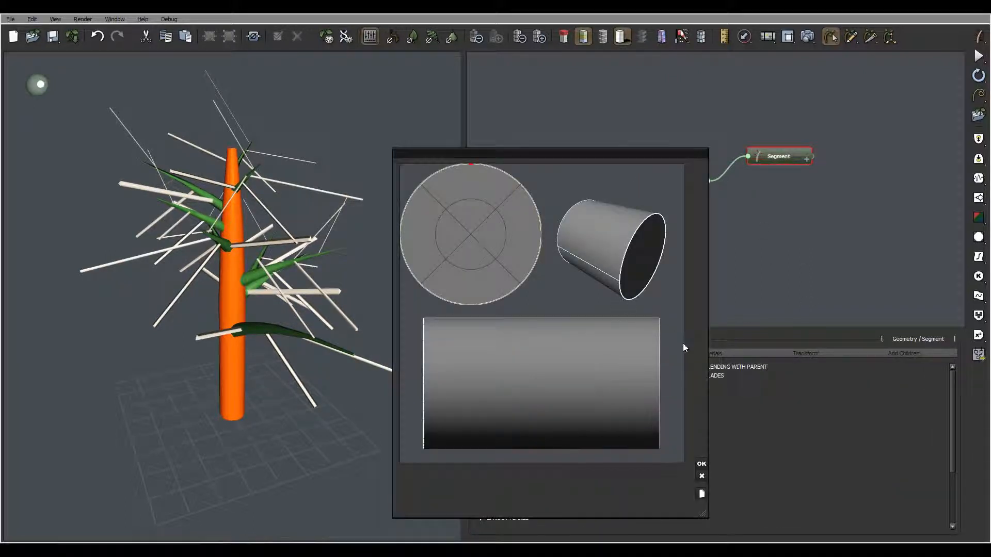
click(659, 371)
drag(469, 167, 470, 225)
click(700, 464)
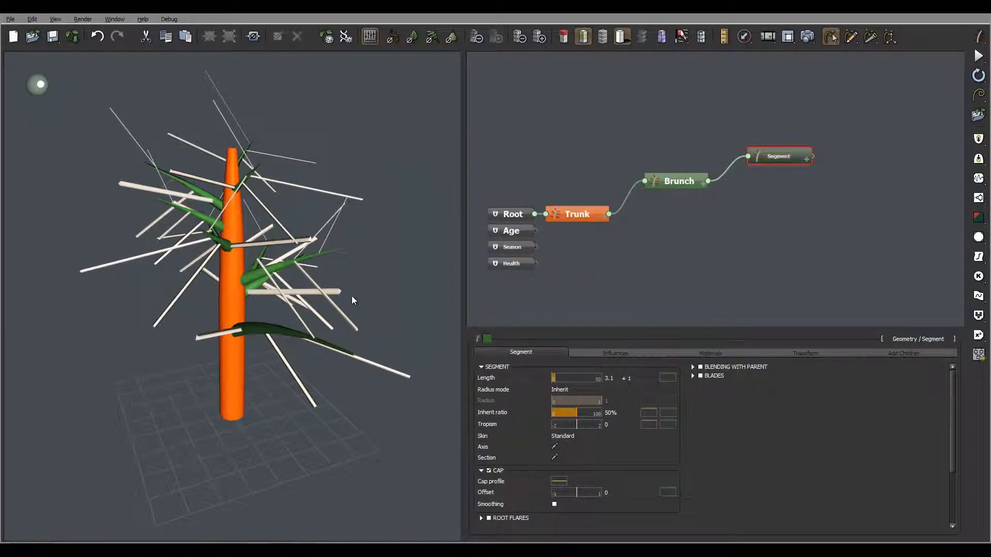
right_drag(171, 264, 191, 255)
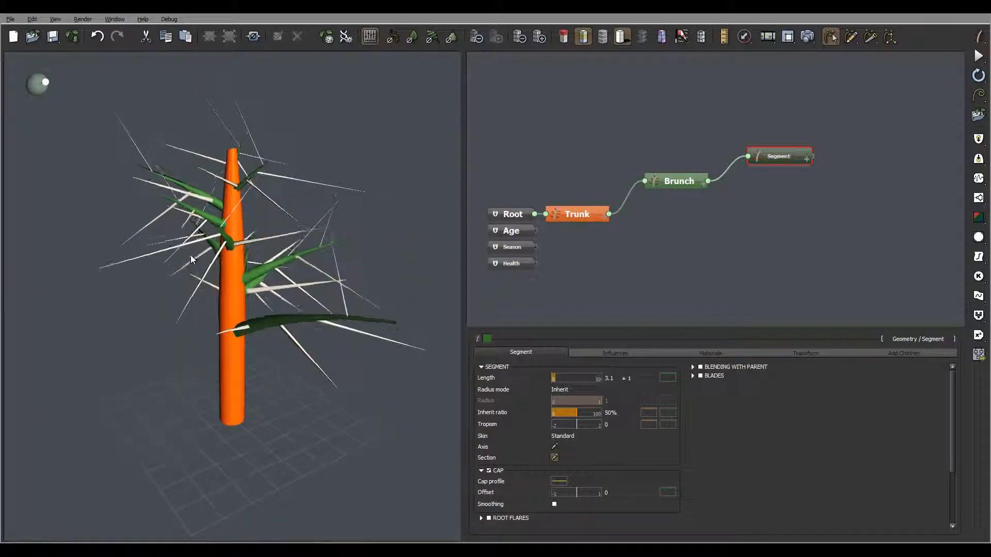
right_drag(317, 247, 381, 202)
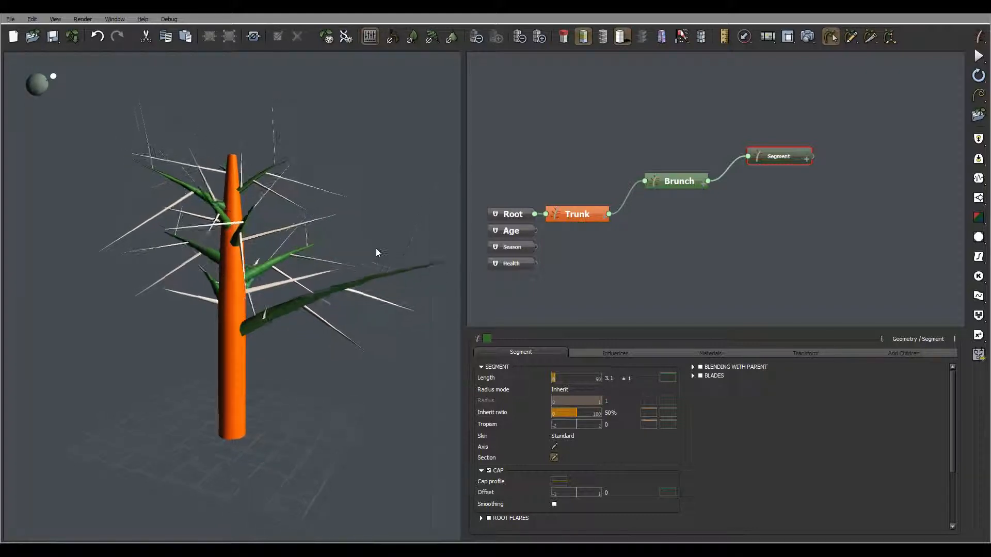
Step: Enable five root flares at the base of the Trunk segment
click(597, 210)
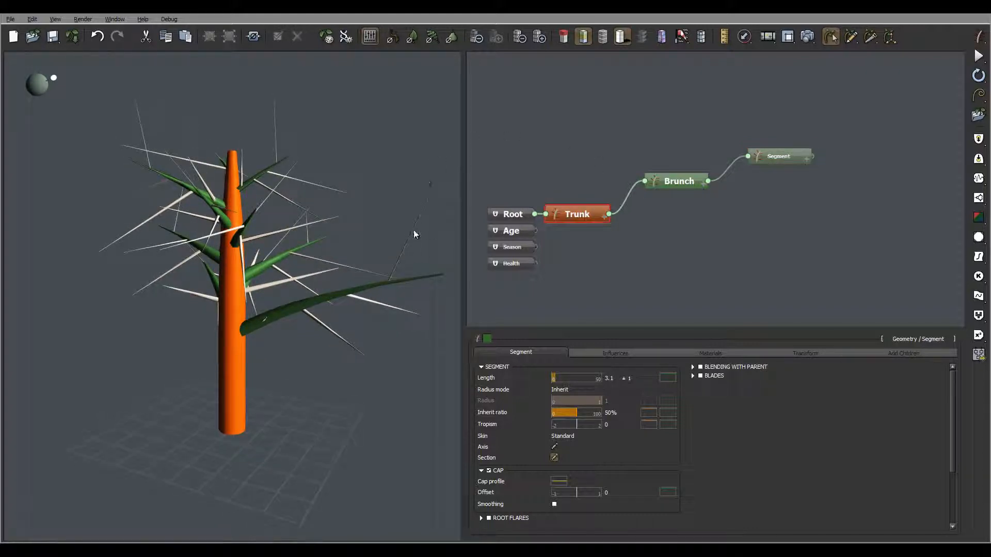
right_drag(227, 178, 370, 206)
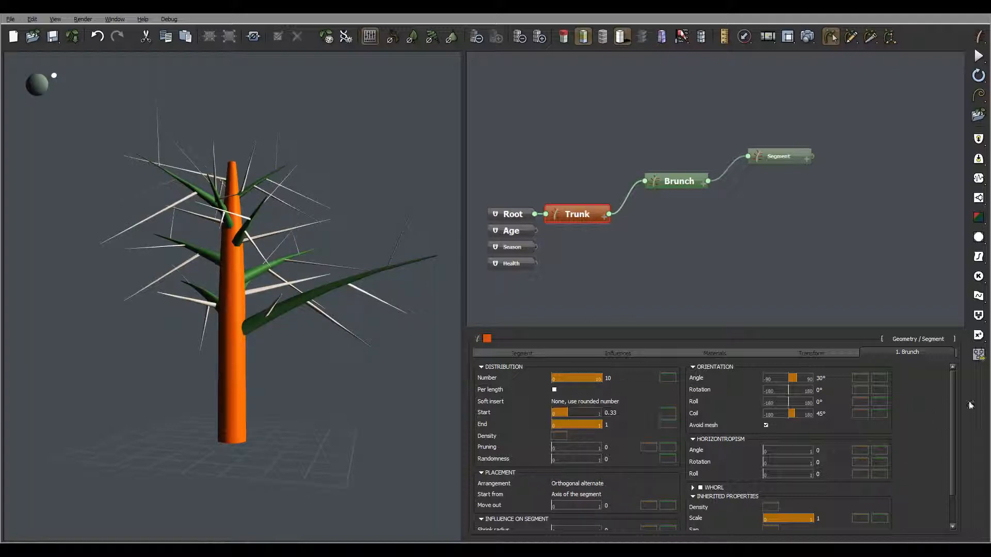
click(556, 355)
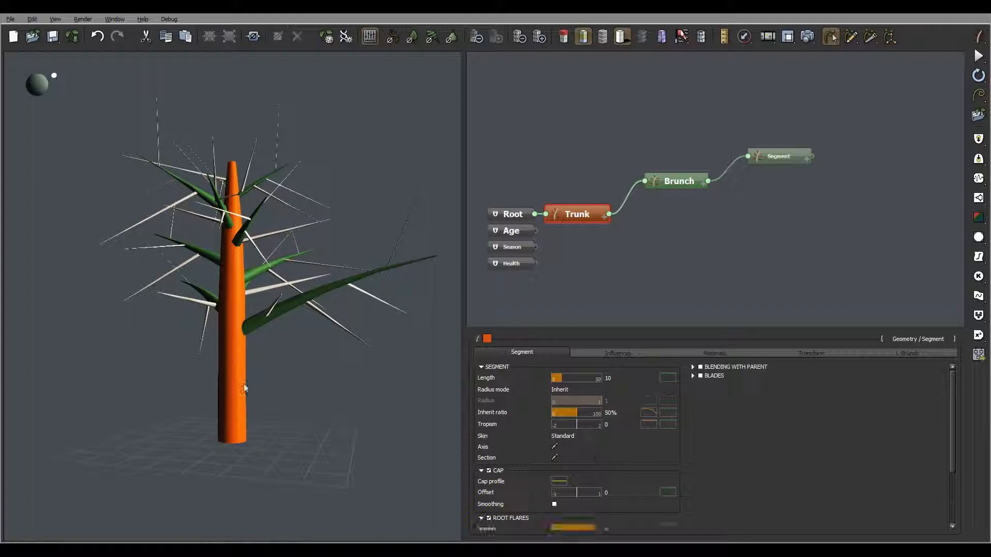
right_drag(238, 398, 341, 423)
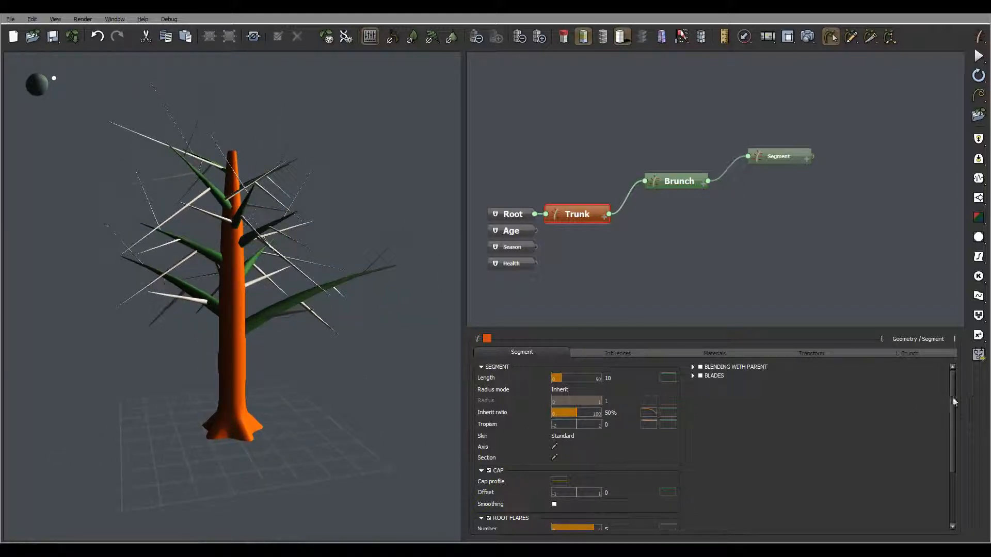
drag(953, 398, 954, 498)
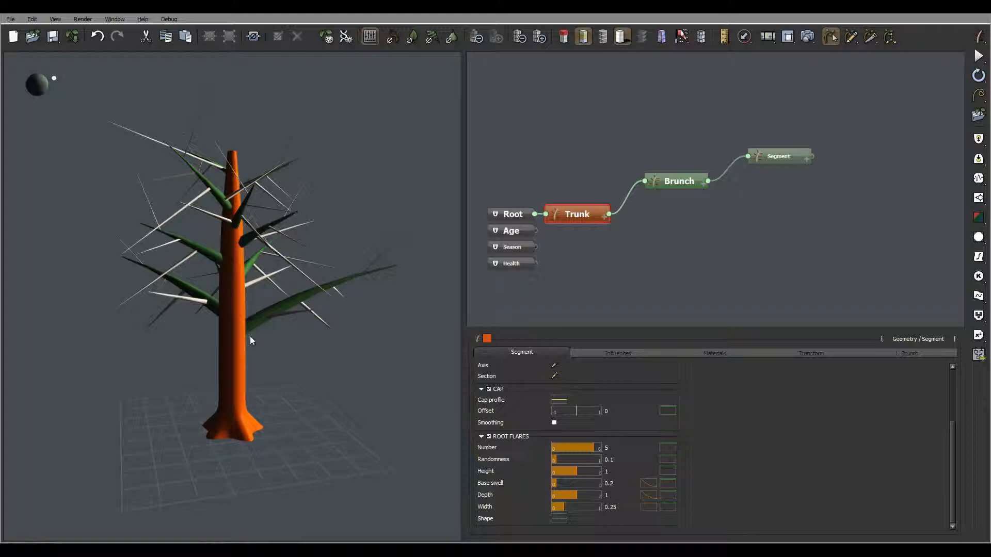
Step: Perturb the Trunk's axis with a frequency of 0.5 and a strength of 0.29
click(614, 353)
double_click(556, 402)
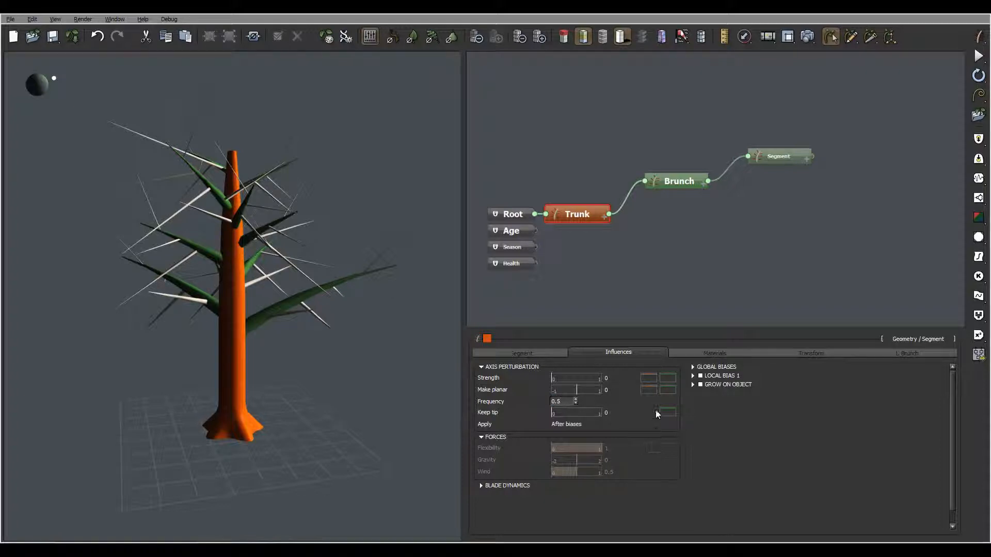
click(566, 379)
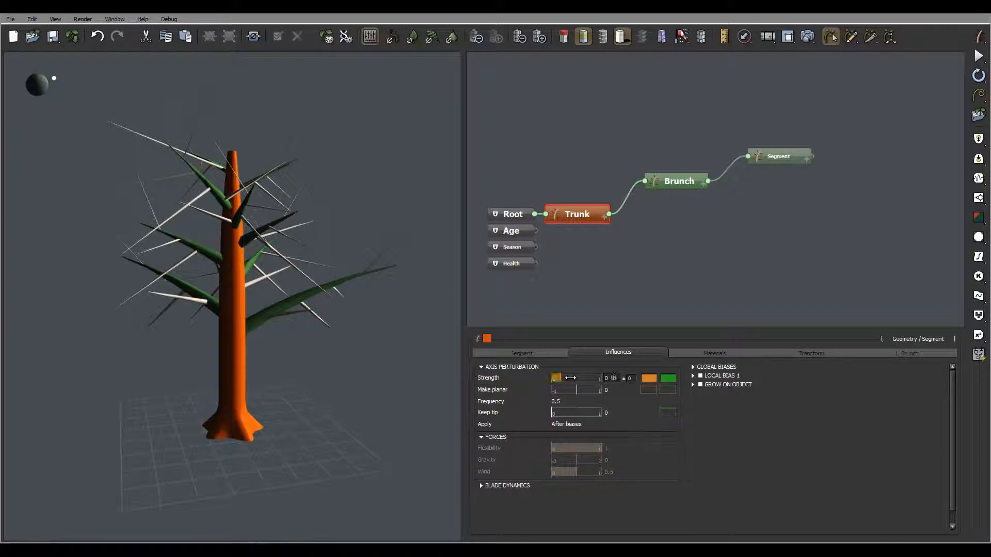
drag(571, 378, 576, 378)
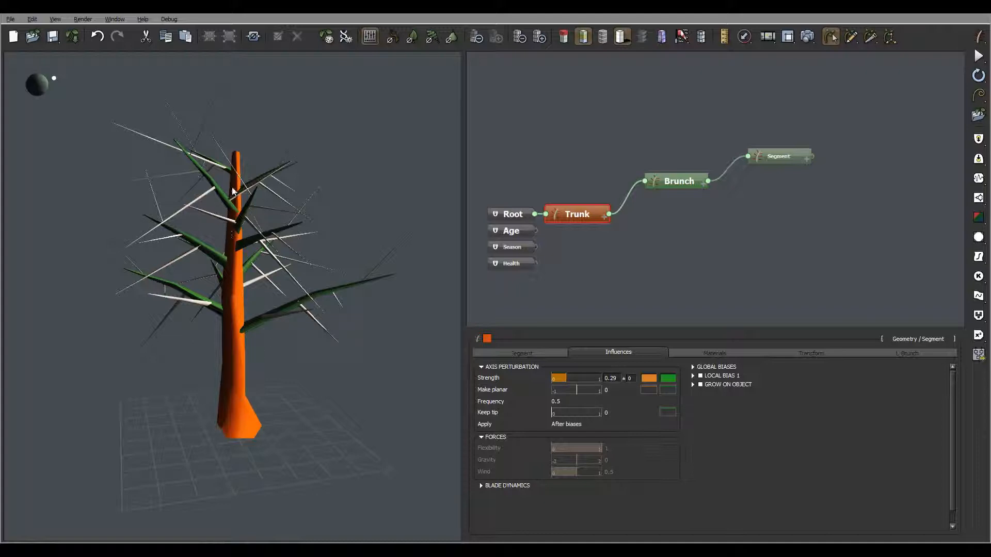
right_drag(233, 188, 317, 323)
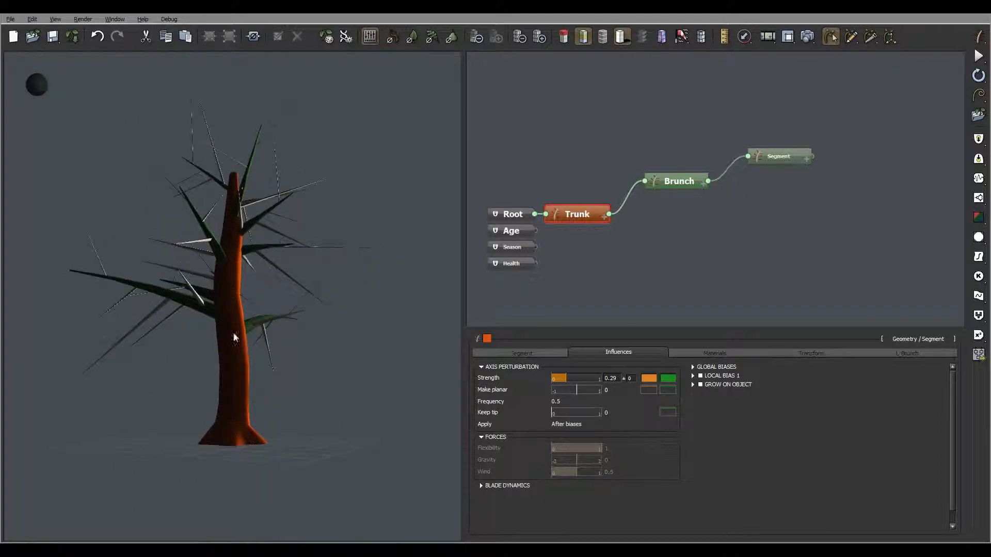
right_drag(309, 364, 258, 402)
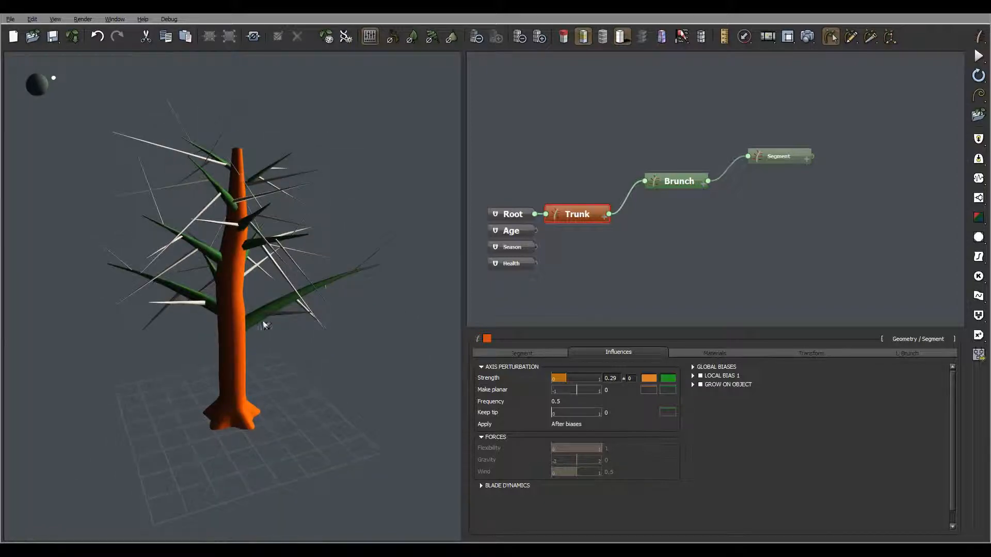
mouse_move(263, 325)
right_down()
mouse_move(316, 305)
mouse_move(324, 276)
mouse_move(287, 305)
mouse_move(245, 317)
right_up()
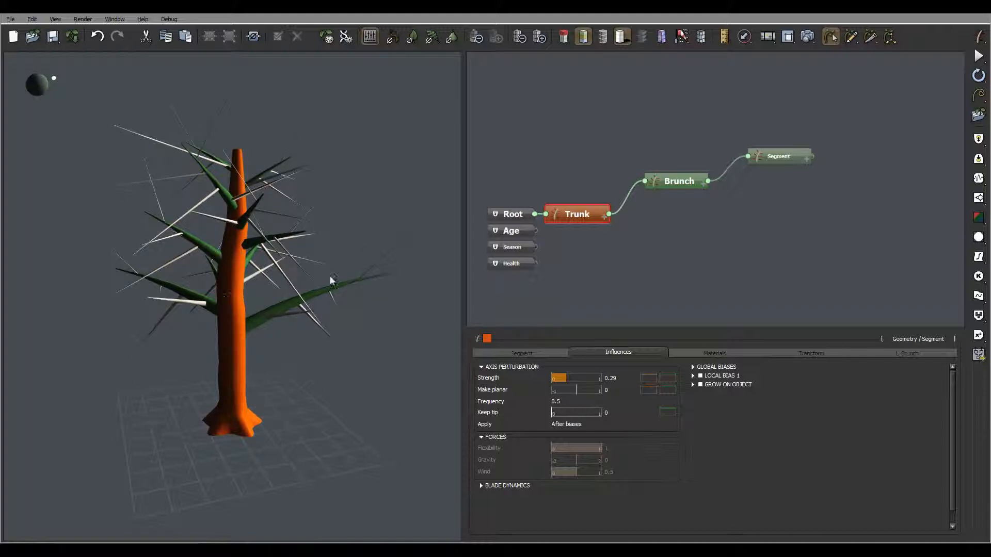
Step: Set the Brunch node's axis perturbation strength to 0.28 with a frequency of 1
click(679, 179)
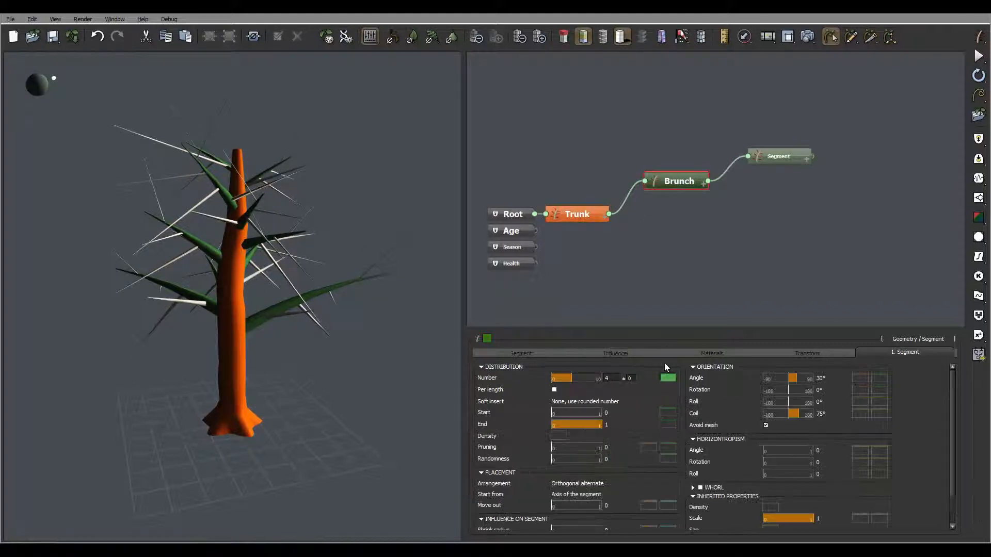
click(617, 354)
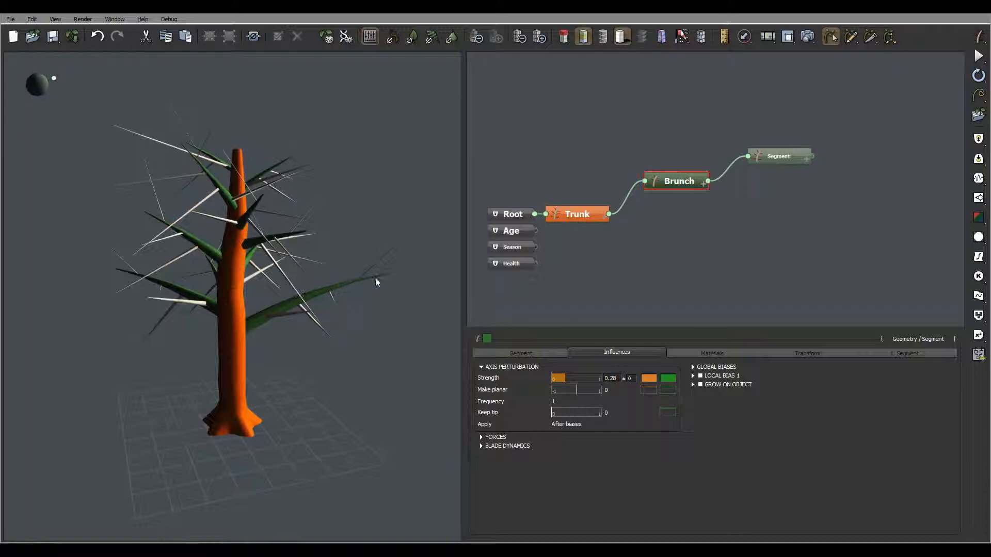
drag(376, 281, 310, 242)
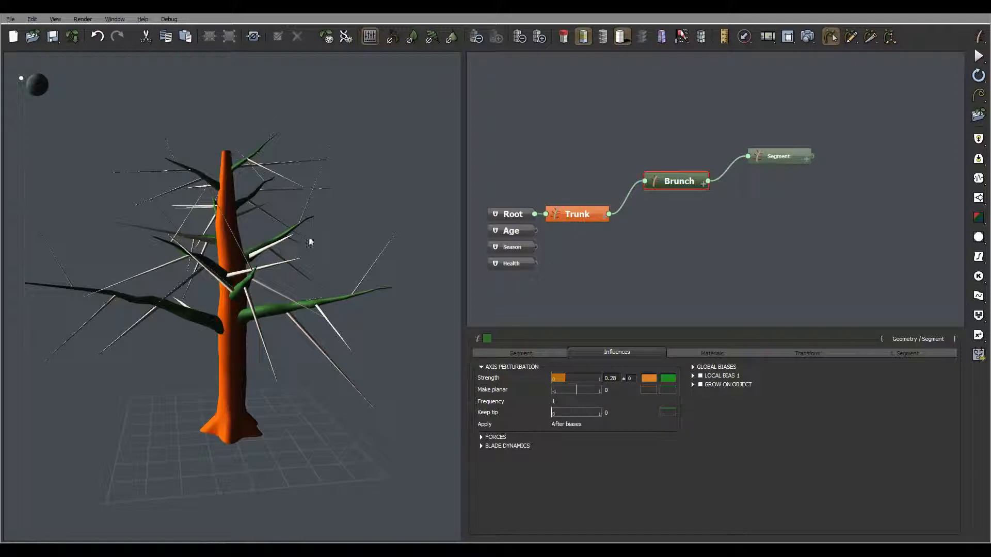
Step: Set the axis perturbation strength of the last Segment node's twigs to 0.46
click(780, 153)
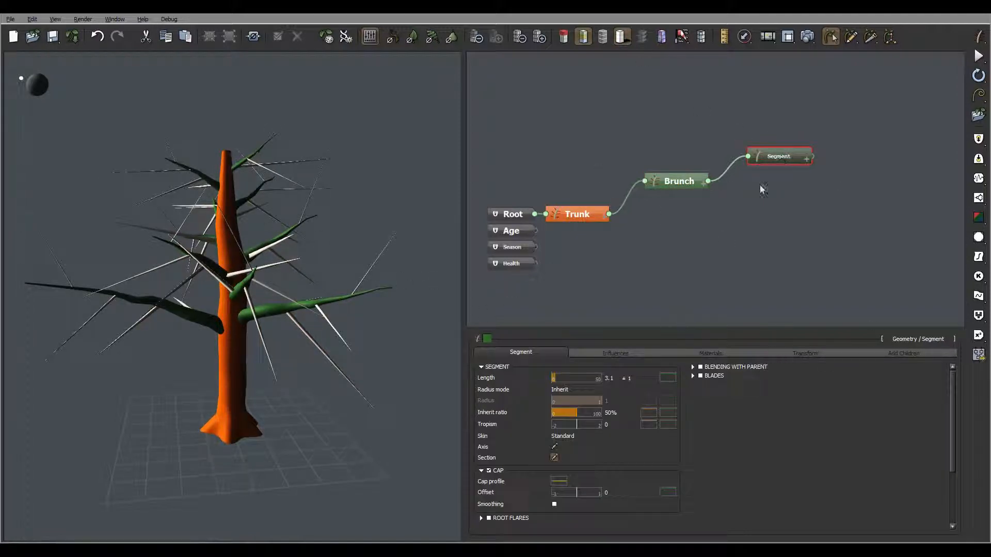
click(635, 354)
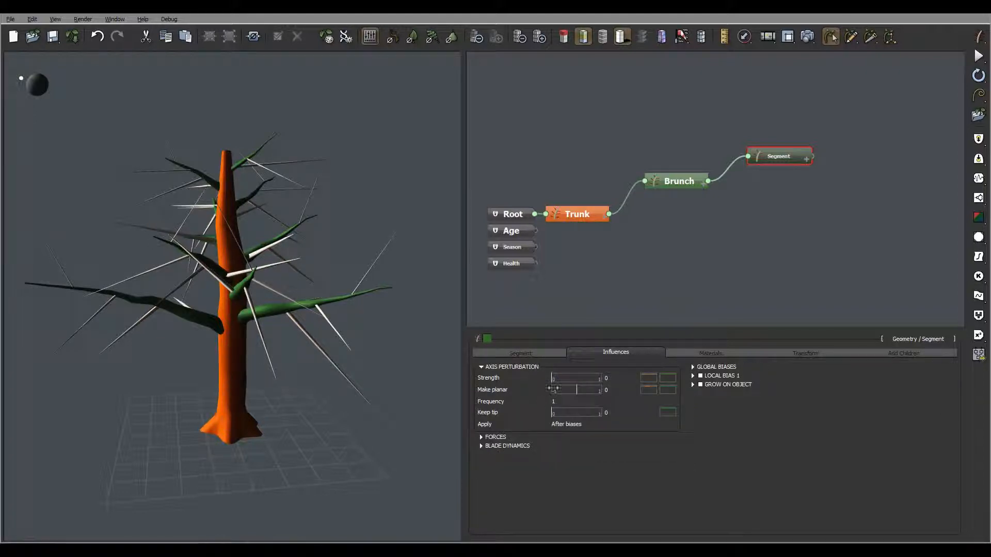
drag(553, 378, 578, 378)
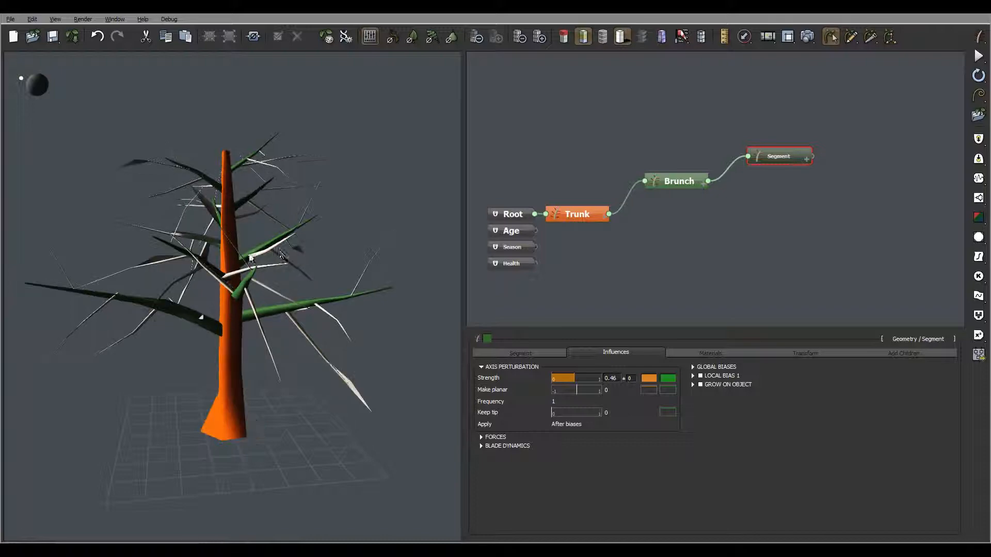
right_drag(283, 252, 304, 192)
Step: Set the tropism of the last Segment node to 0.98 so the twigs bend upward
click(521, 352)
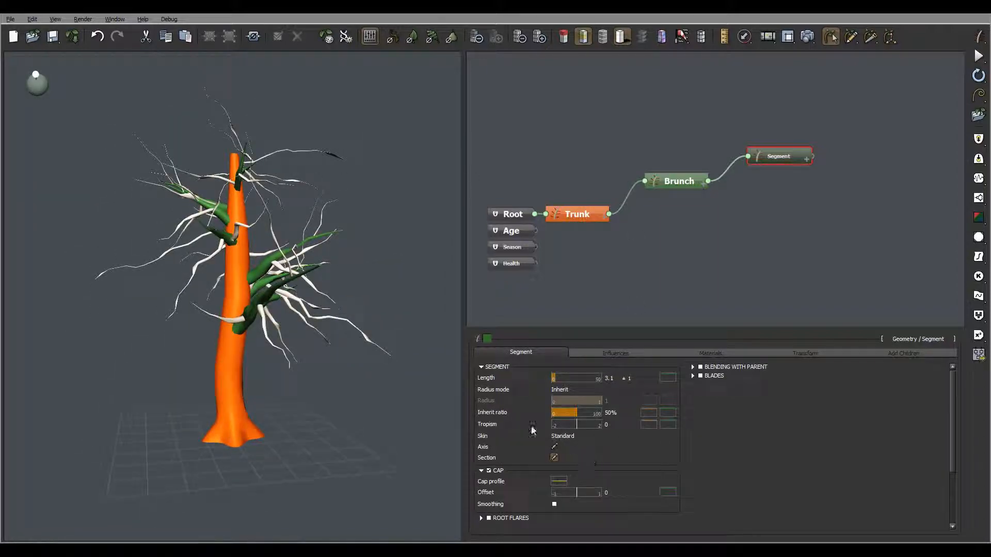
drag(572, 426, 589, 425)
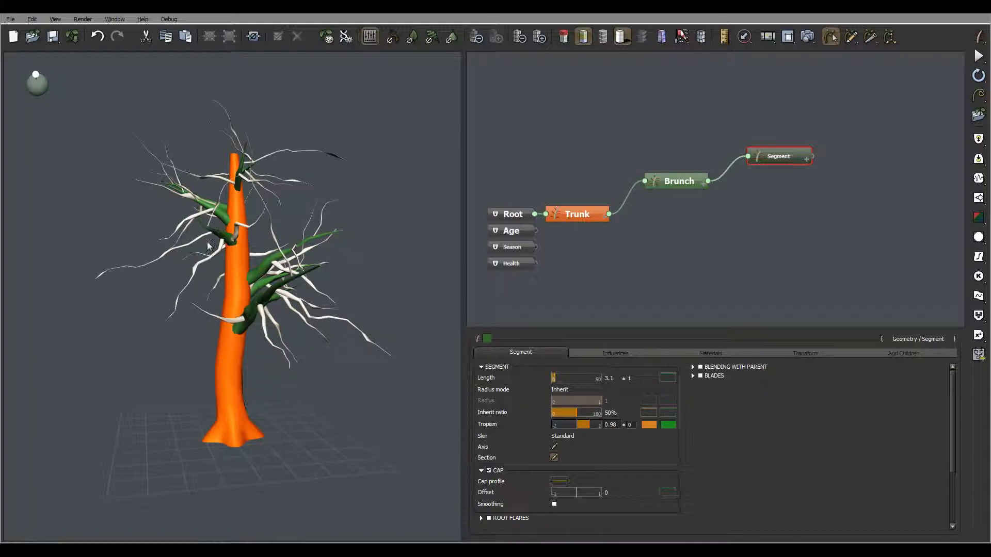
right_drag(209, 245, 389, 281)
Step: Assign the Mossy bark material from the Plants collection to the Trunk's segment body
click(590, 213)
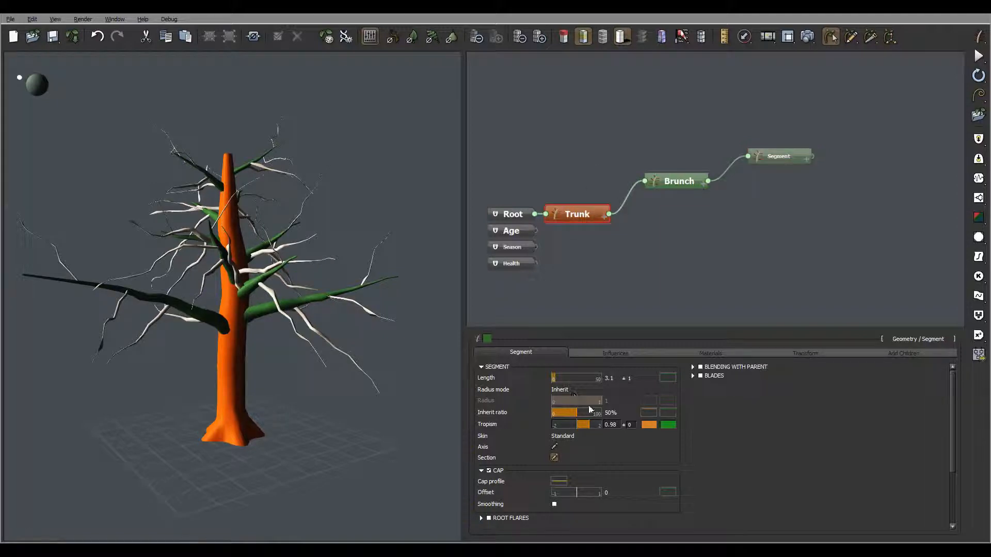
click(616, 353)
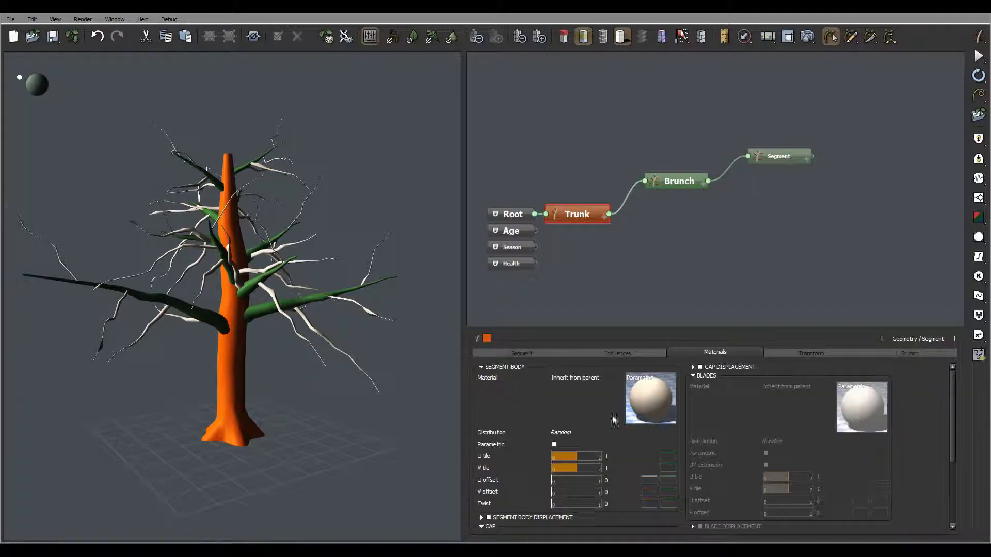
click(640, 408)
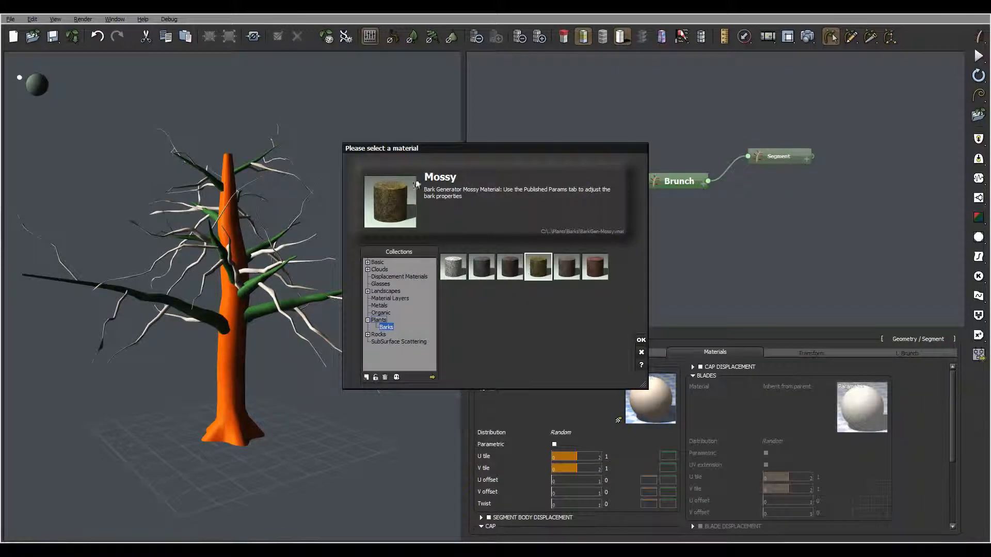
click(643, 341)
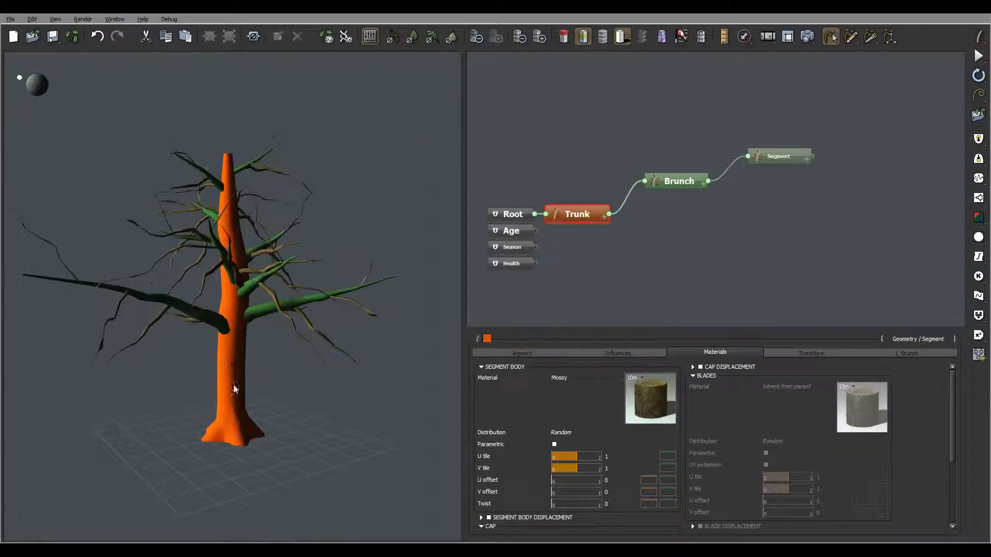
Step: Switch the preview from node colors to the real materials and render the tree
click(584, 37)
drag(208, 296, 287, 242)
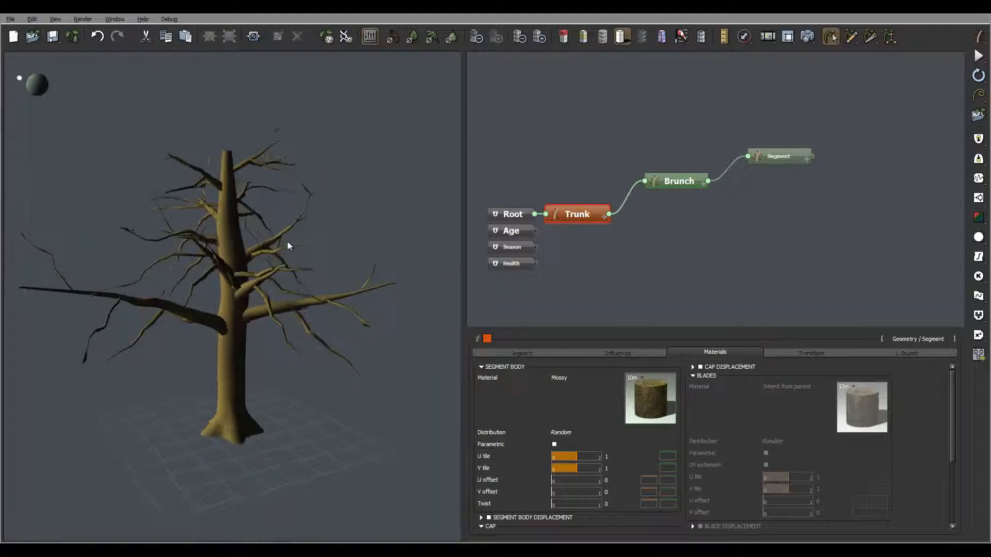
click(799, 33)
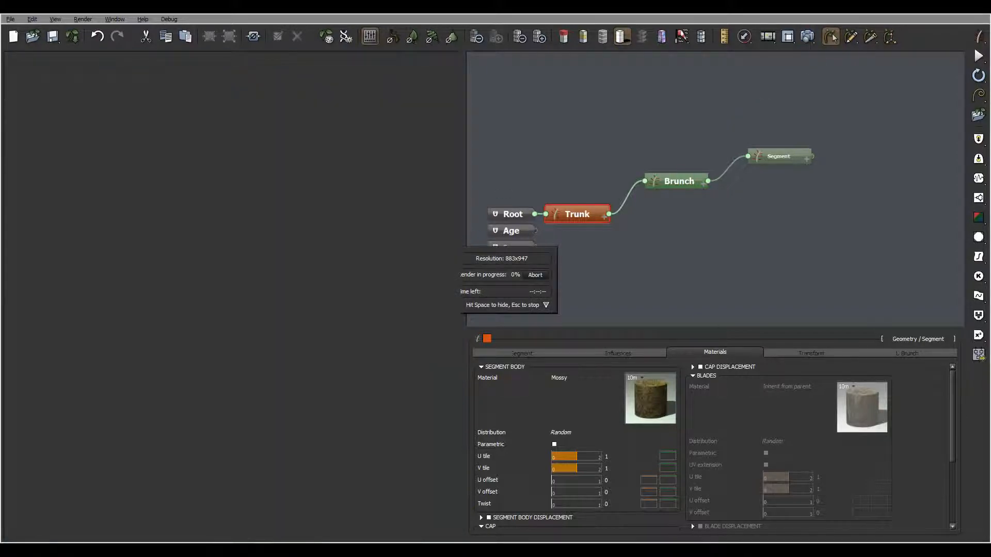